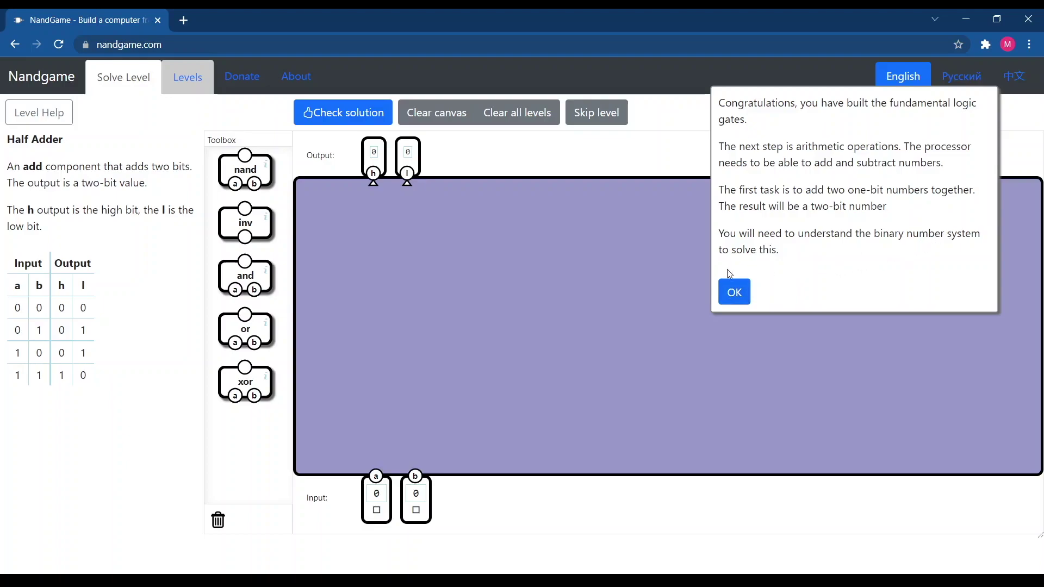
Close the congratulations popup to reveal the empty Half Adder canvas and truth table.
left_click(734, 292)
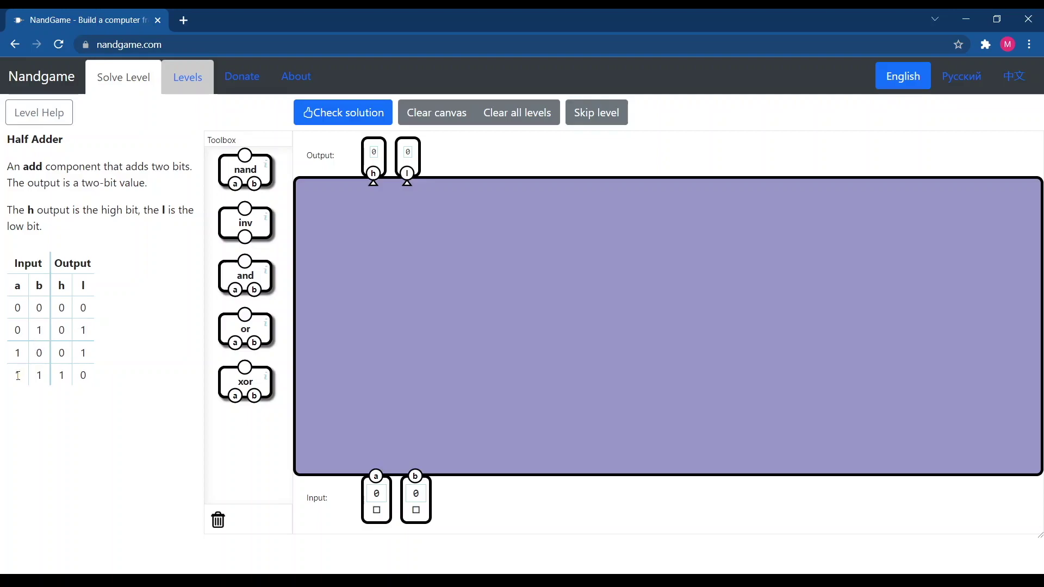
left_click_drag(18, 376, 40, 376)
left_click(38, 290)
left_click_drag(62, 374, 87, 376)
left_click(95, 375)
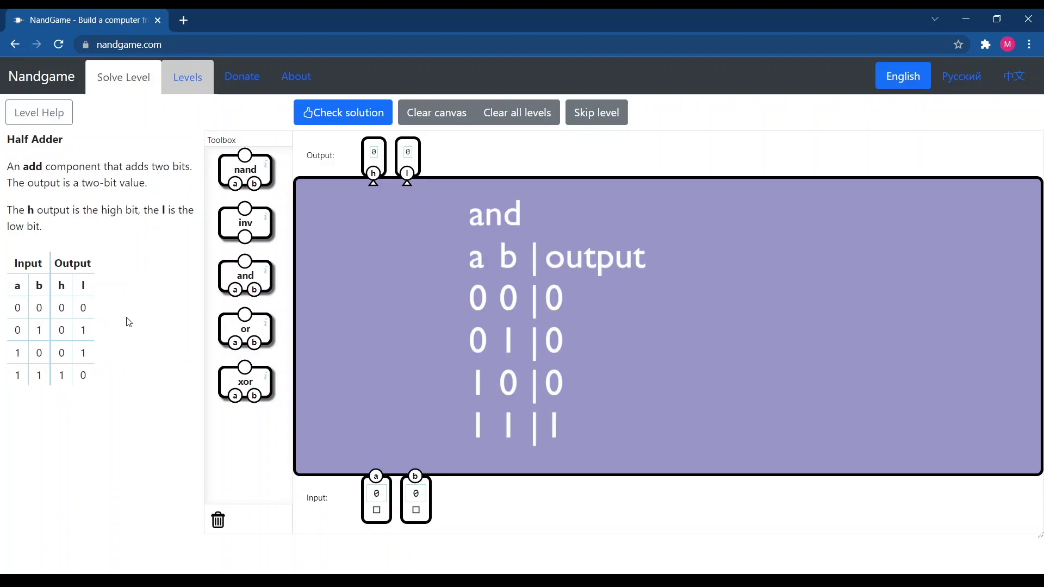
Wire an and gate to output h and an xor gate to output l, then check the solution.
left_click_drag(252, 292, 375, 477)
left_click_drag(399, 387, 415, 477)
left_click_drag(374, 183, 385, 350)
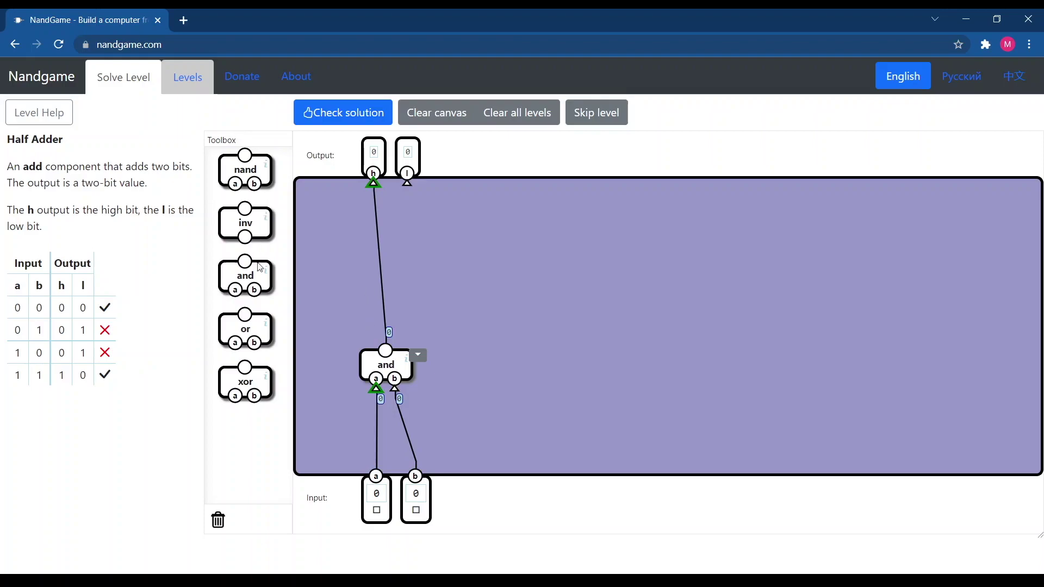
left_click_drag(252, 369, 375, 477)
left_click_drag(446, 344, 415, 477)
left_click_drag(406, 184, 435, 305)
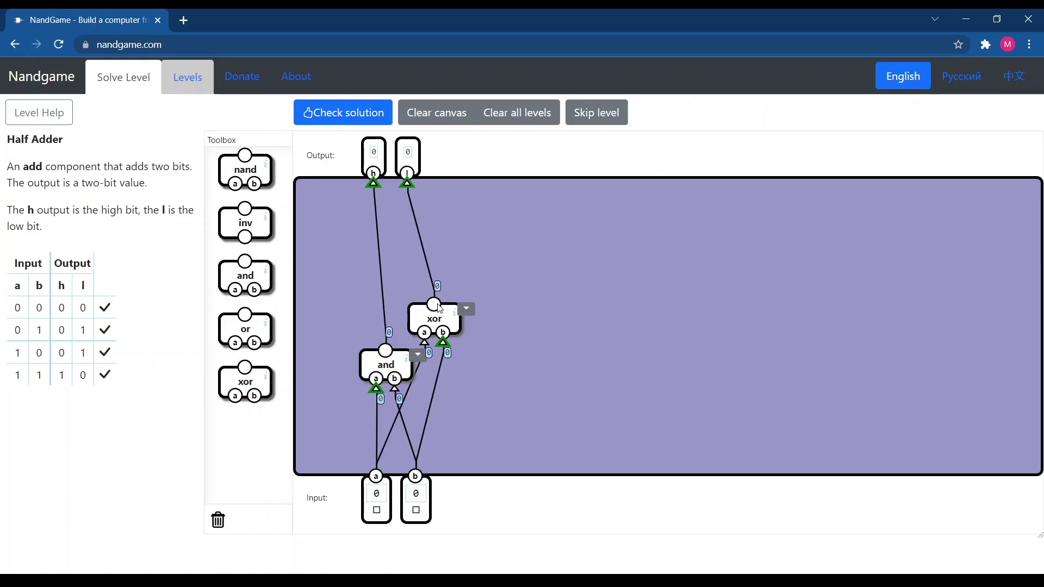
left_click(368, 124)
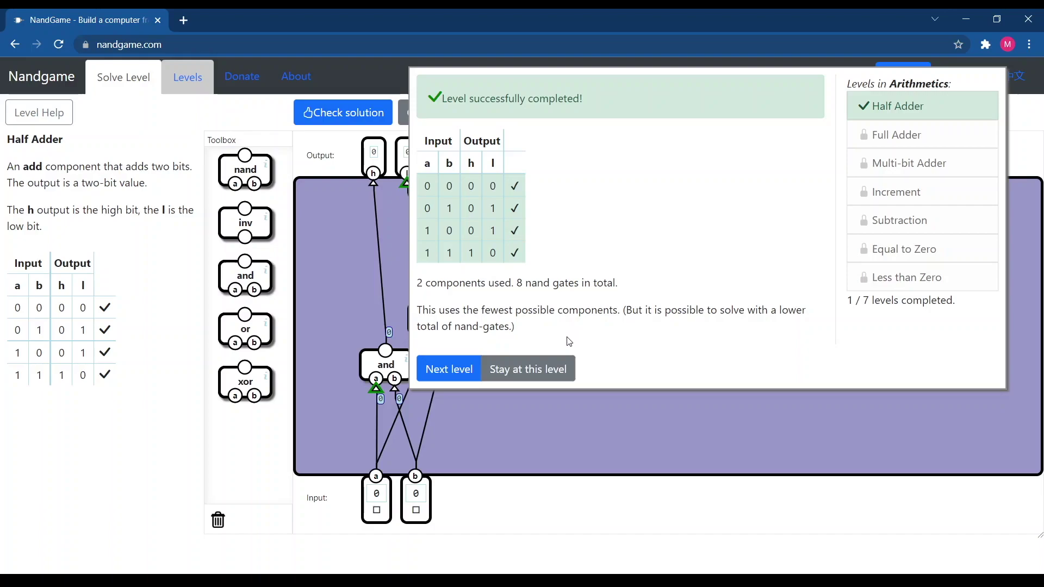
Open the Full Adder level and chain two add components fed by inputs a, b and c.
left_click(449, 372)
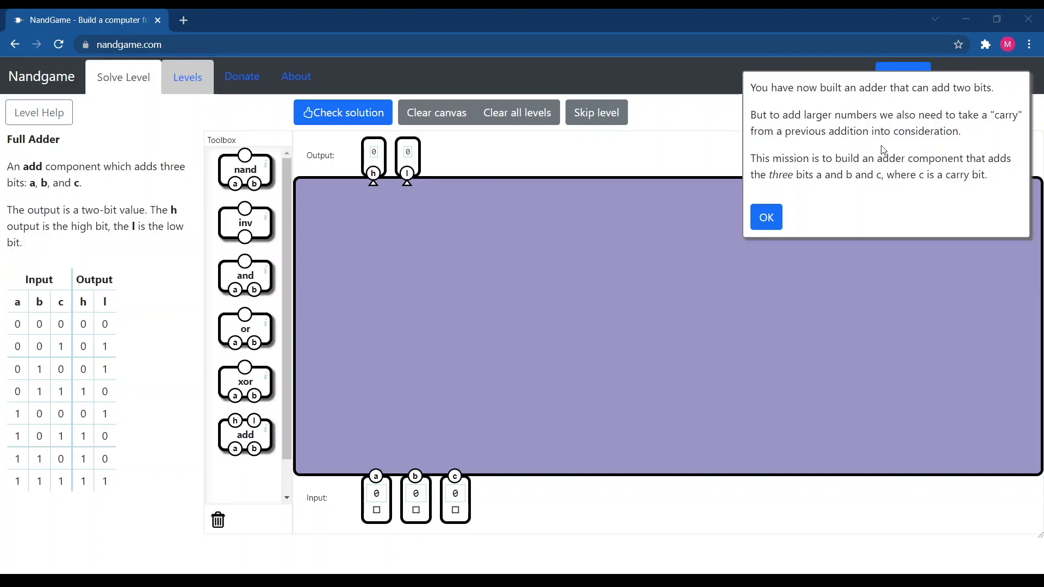
left_click(766, 217)
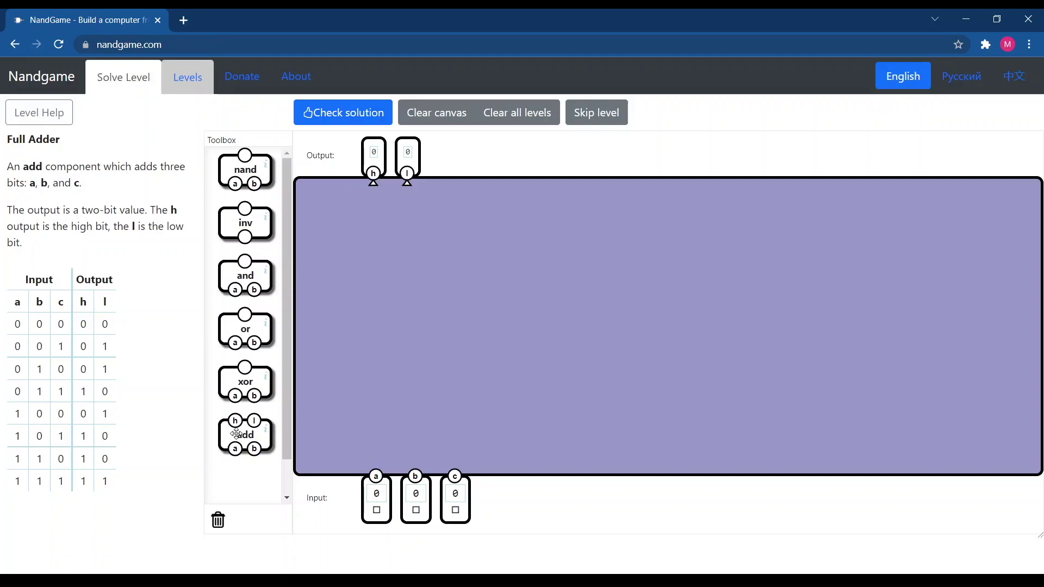
left_click_drag(237, 433, 384, 481)
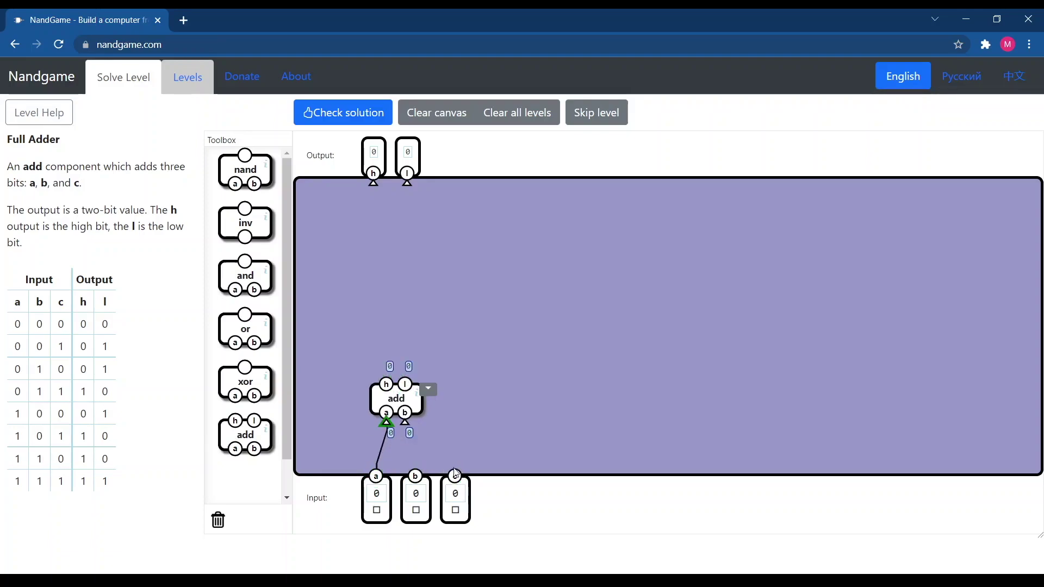
mouse_move(404, 422)
left_mouse_down()
mouse_move(420, 492)
mouse_move(415, 476)
left_mouse_up()
mouse_move(255, 430)
left_mouse_down()
mouse_move(338, 433)
mouse_move(393, 388)
mouse_move(412, 387)
mouse_move(438, 438)
left_mouse_up()
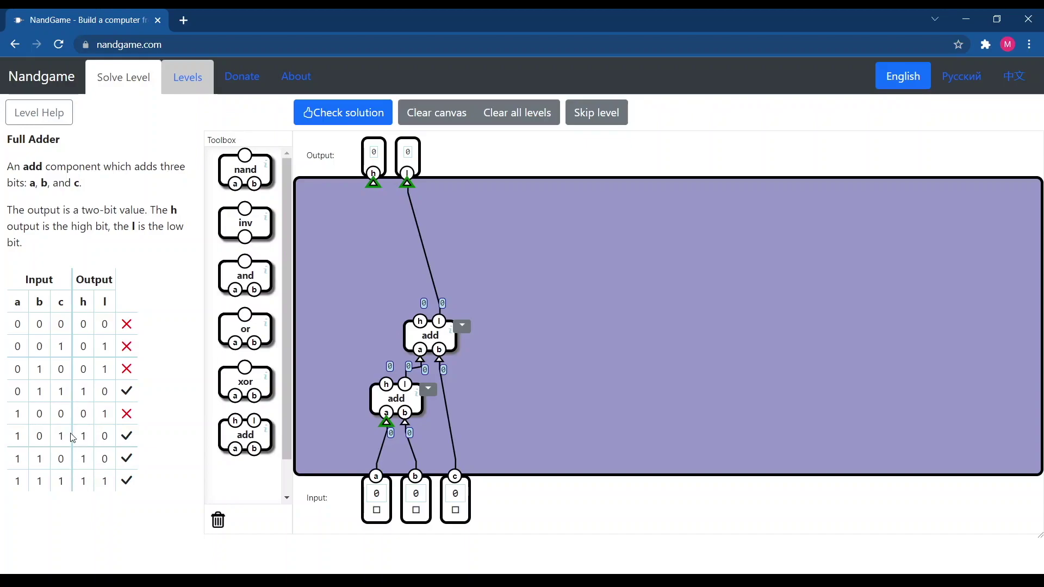
left_click_drag(432, 335, 432, 335)
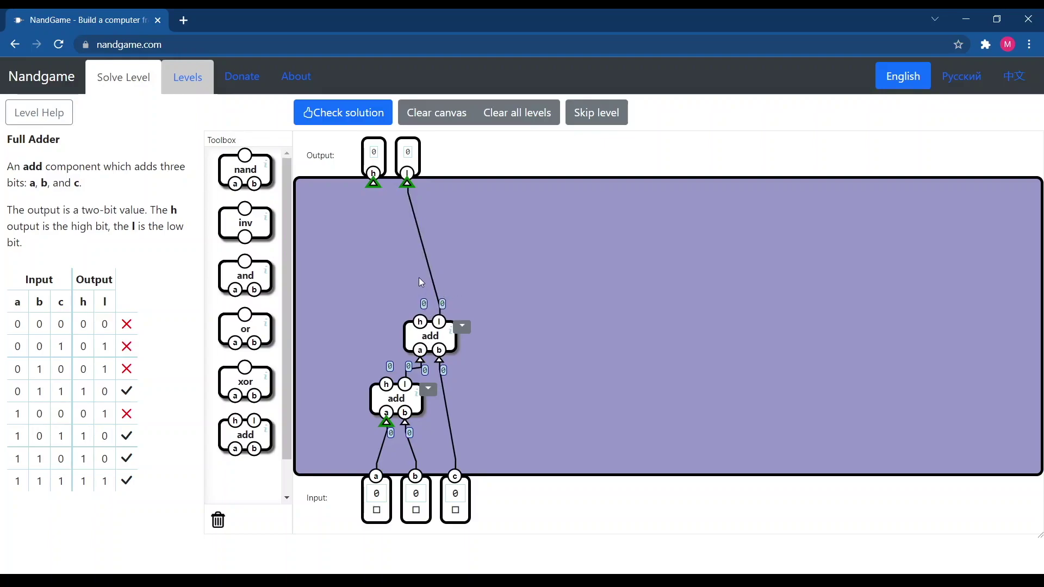
Add a third add component driving carry output h, reconnect output l, and verify the Full Adder.
key("ctrl+z")
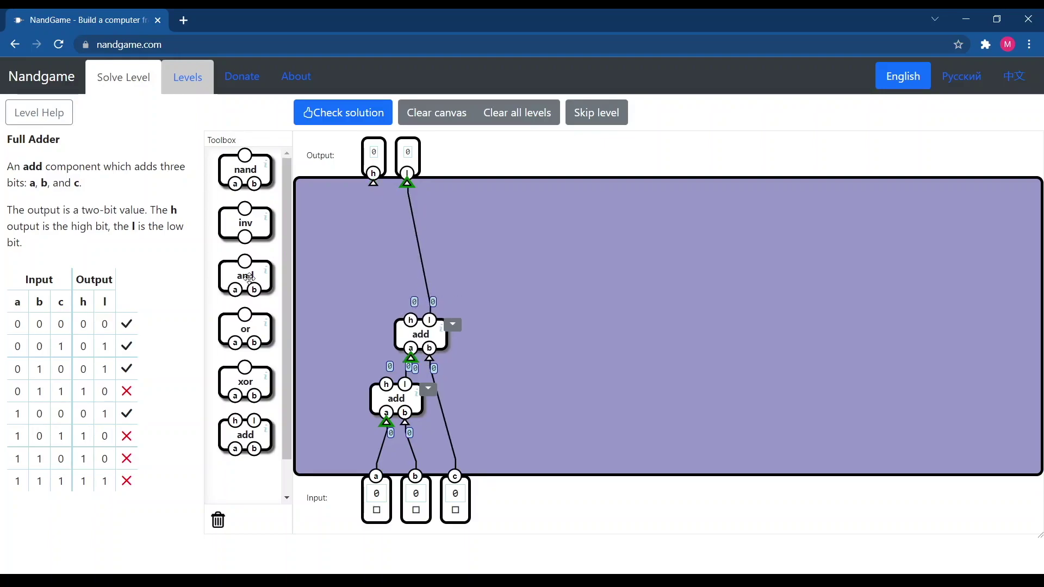
left_click_drag(407, 183, 439, 328)
left_click_drag(247, 440, 429, 326)
left_click_drag(374, 183, 385, 253)
left_click_drag(375, 184, 408, 263)
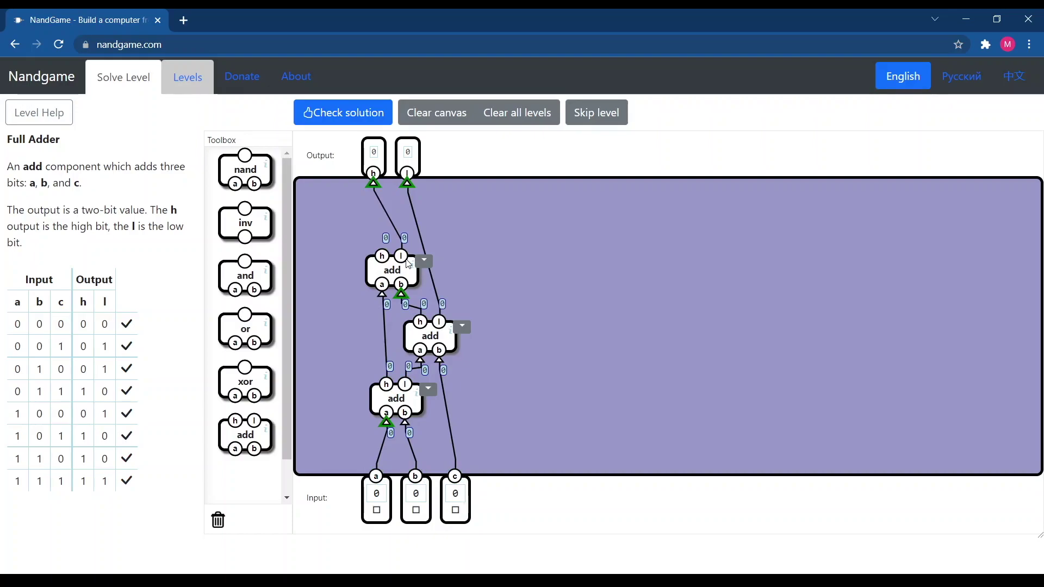
left_click(359, 114)
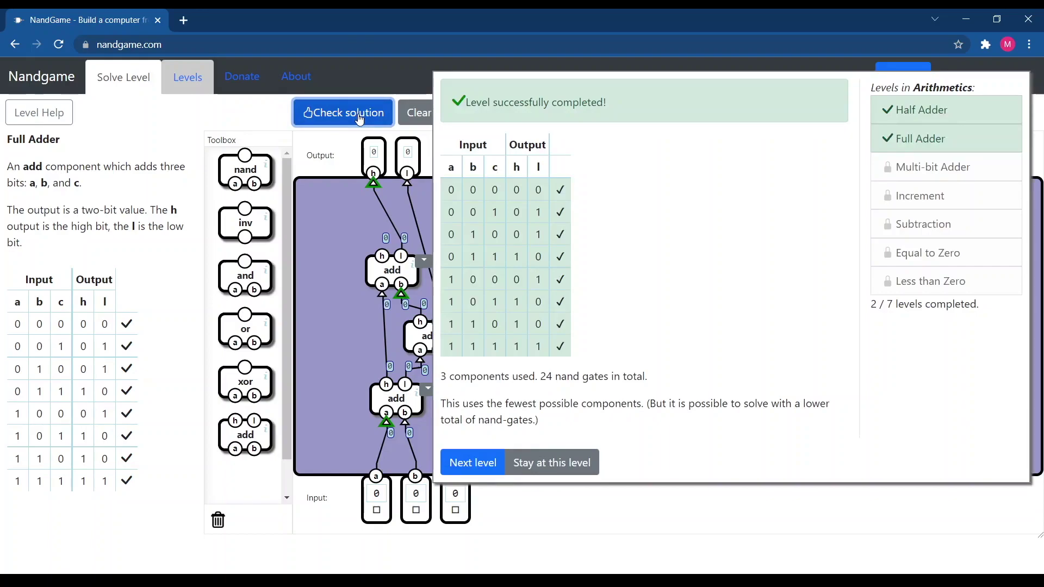
Open Multi-bit Adder, try placing two add components, then clear the canvas.
left_click(481, 464)
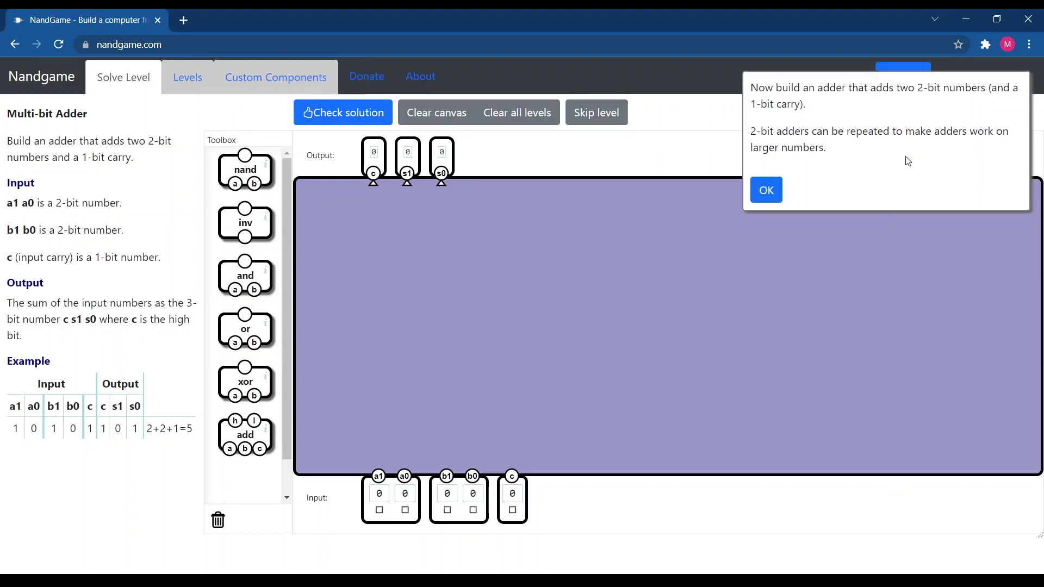
left_click(766, 189)
left_click_drag(245, 435, 379, 477)
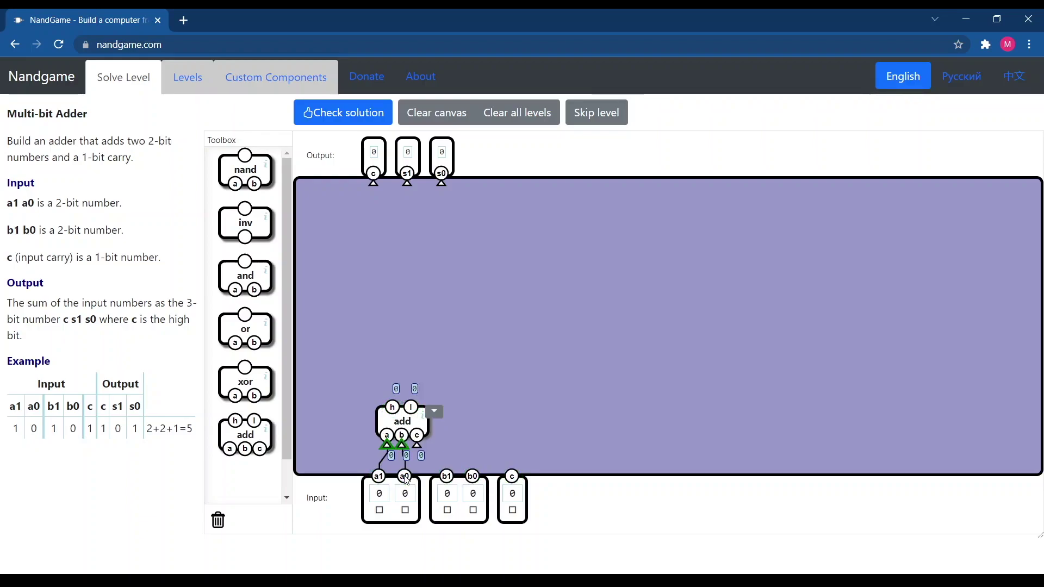
left_click_drag(417, 444, 447, 477)
left_click_drag(246, 449, 478, 413)
left_click(436, 112)
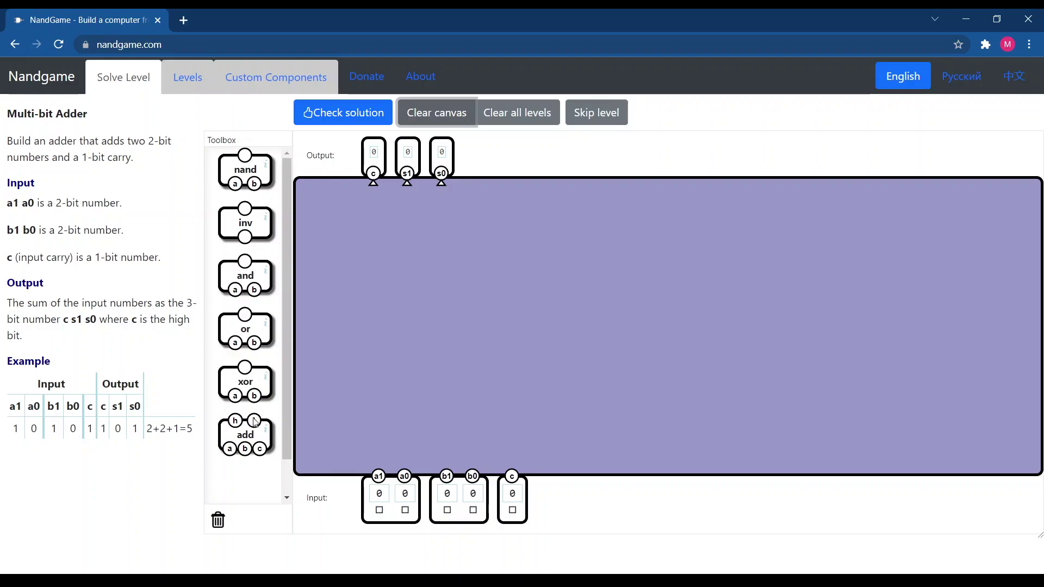
Place a first add component taking a0, b0 and c, driving output s0.
left_click_drag(256, 430, 462, 382)
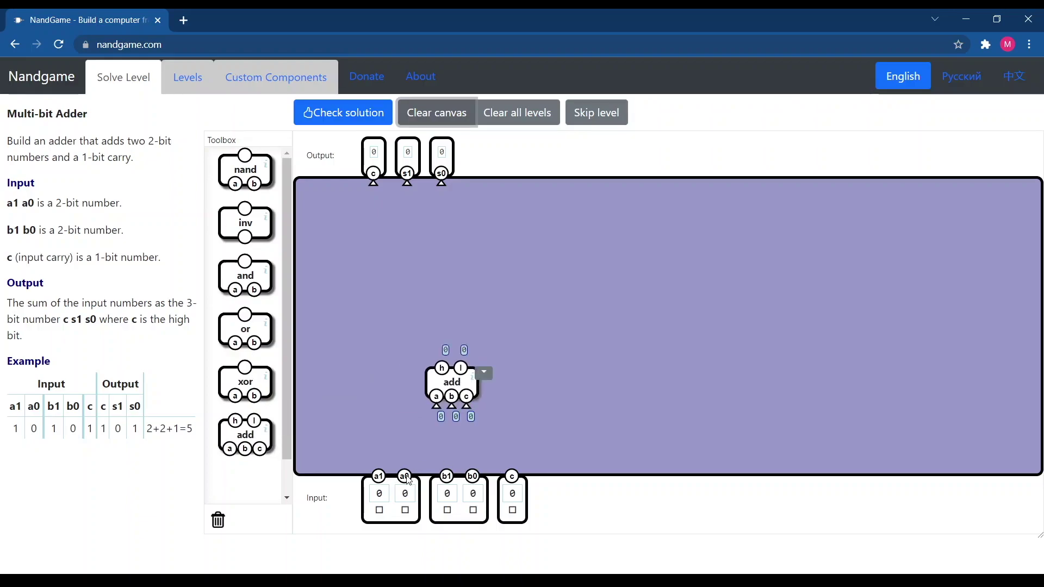
mouse_move(409, 479)
left_mouse_down()
mouse_move(440, 414)
mouse_move(405, 477)
left_mouse_up()
left_click_drag(455, 414, 482, 382)
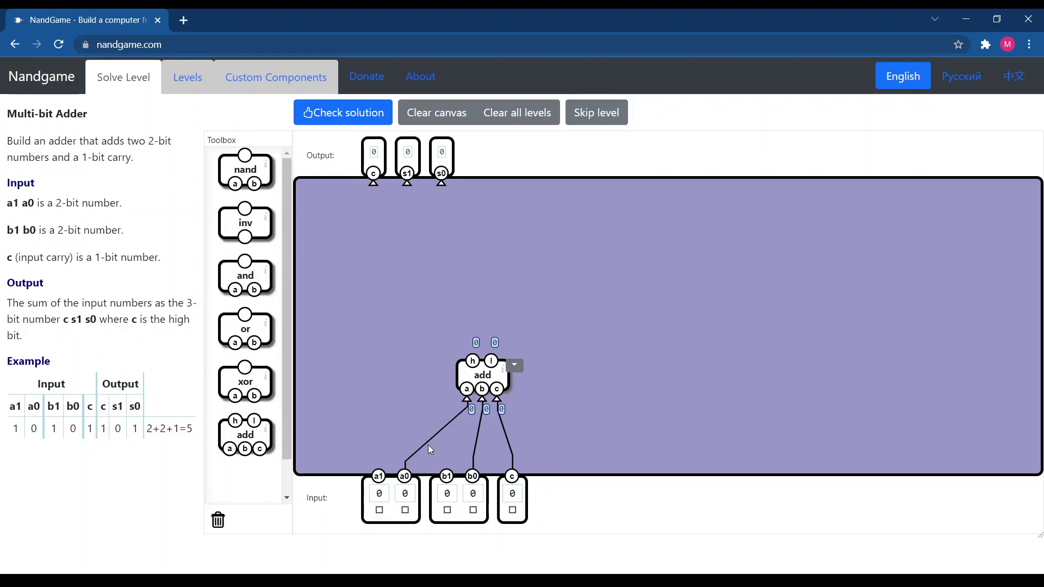
left_click_drag(442, 184, 481, 369)
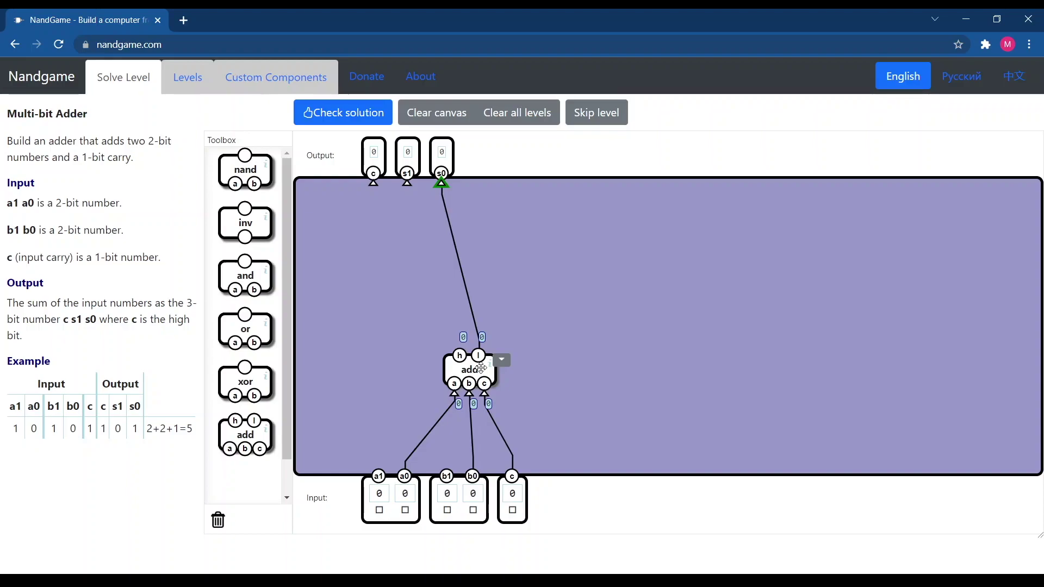
Add a second add component taking b1 and the first's carry, driving outputs c and s1.
left_click_drag(247, 441, 379, 476)
left_click_drag(416, 331, 447, 477)
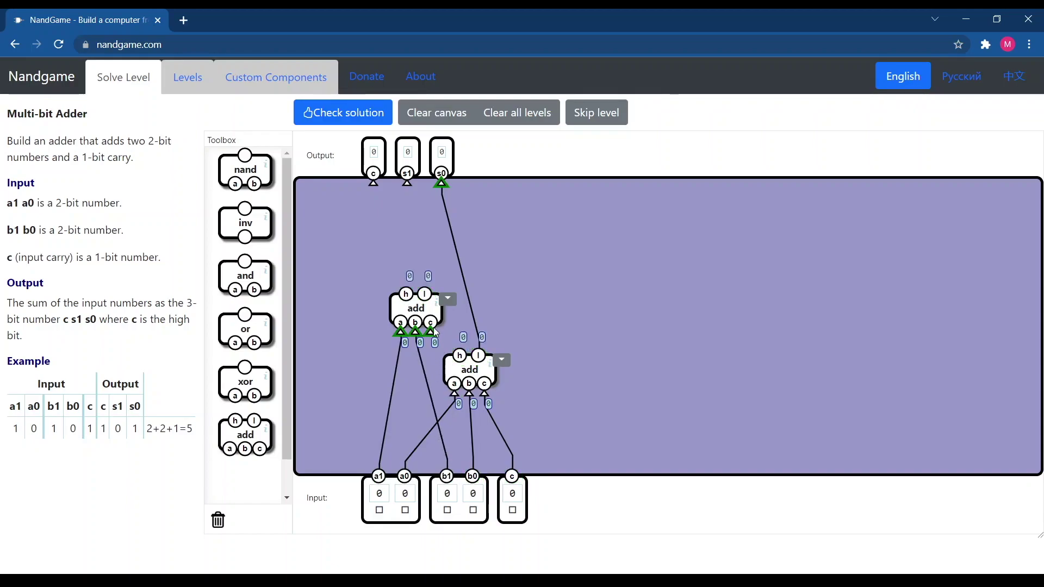
left_click_drag(431, 331, 472, 397)
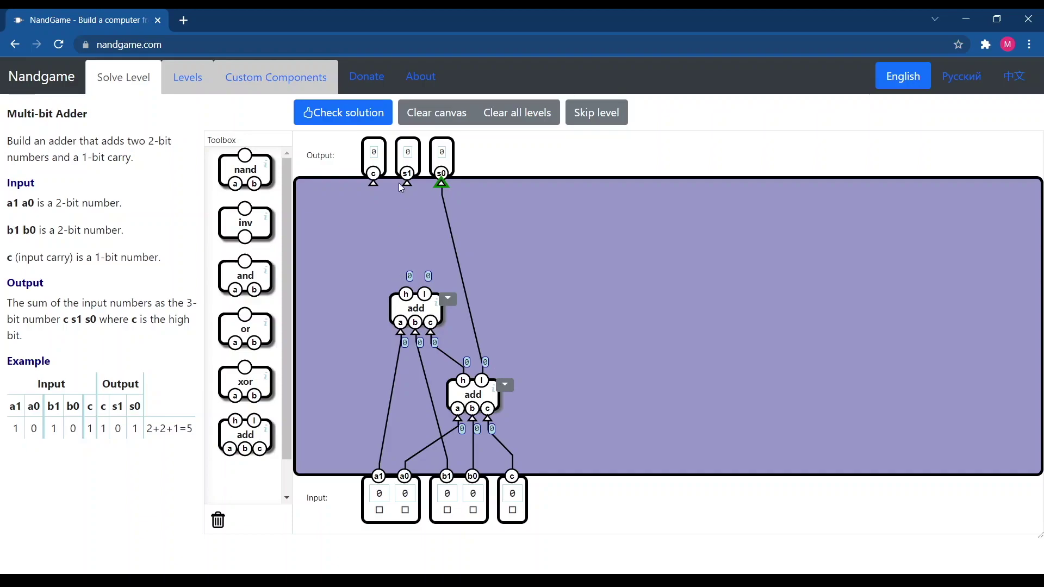
left_click_drag(374, 183, 406, 294)
left_click_drag(407, 184, 432, 302)
Verify the Multi-bit Adder solution and advance to the Increment level.
left_click(376, 115)
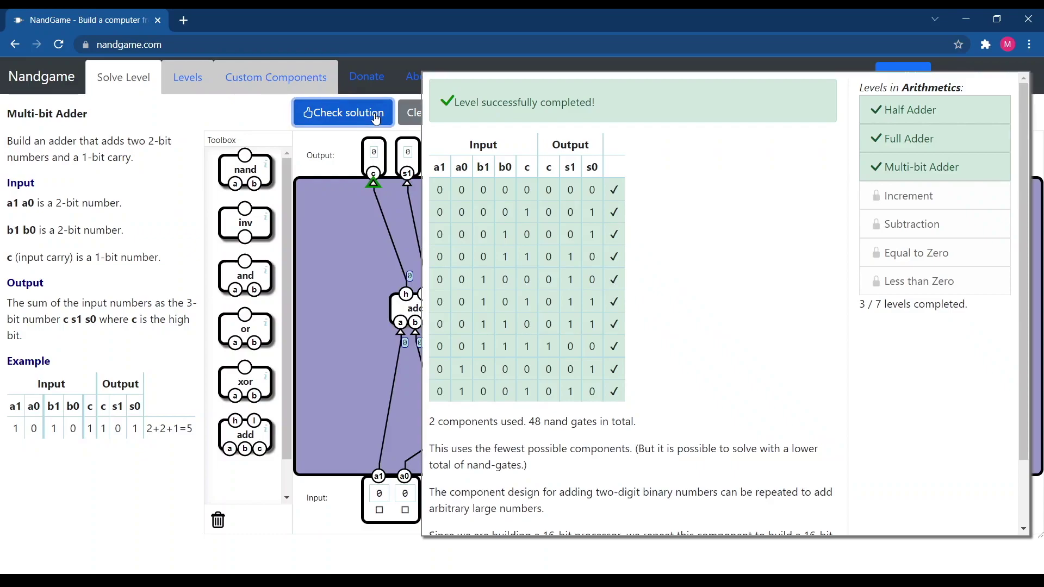
left_click_drag(630, 444, 617, 425)
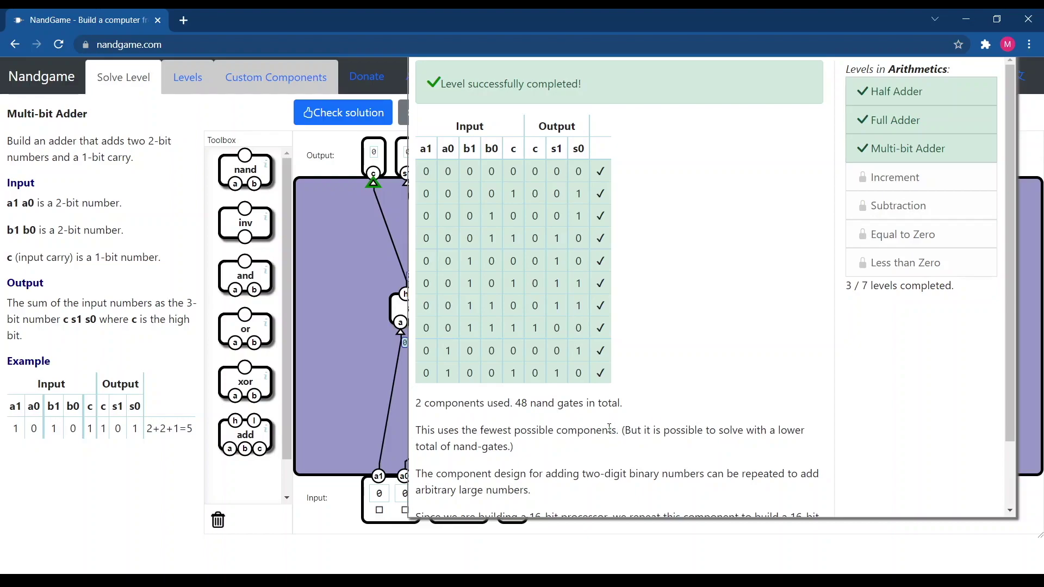
scroll(666, 424, "down", 2)
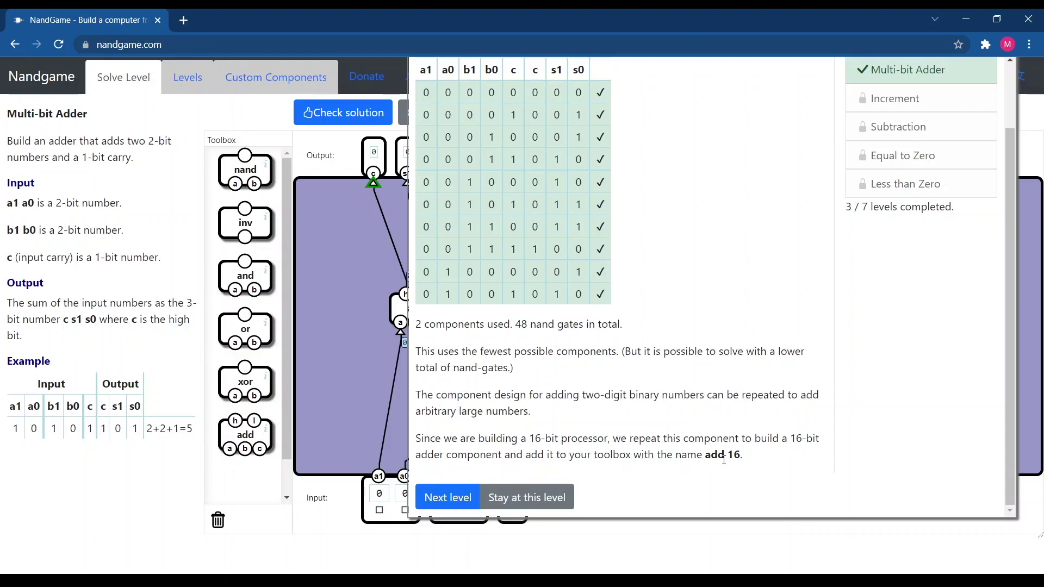
left_click(441, 497)
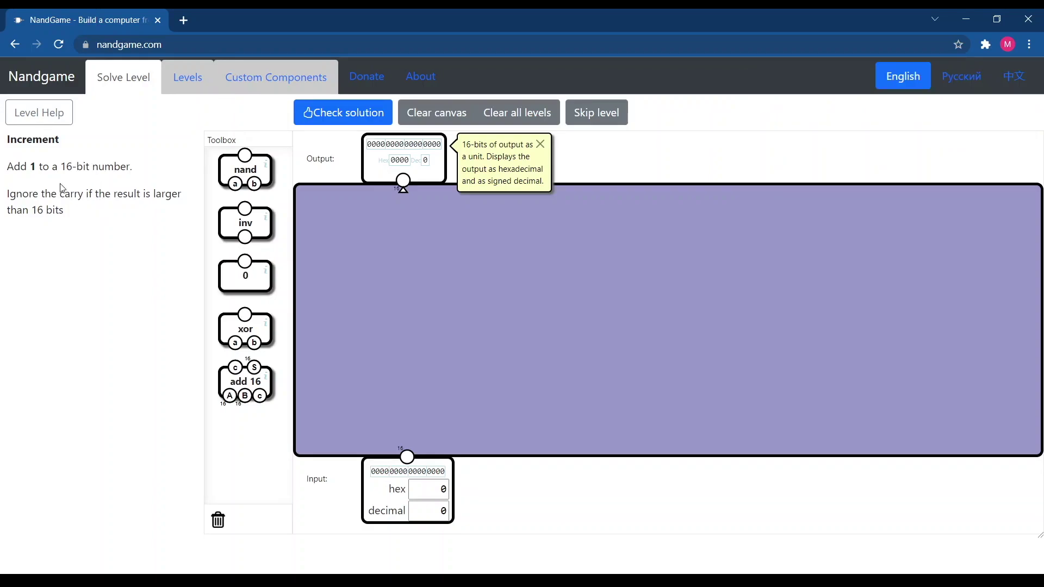
Drop a constant 0 component from the Toolbox onto the empty Increment canvas.
left_click_drag(77, 194, 86, 232)
left_click(122, 249)
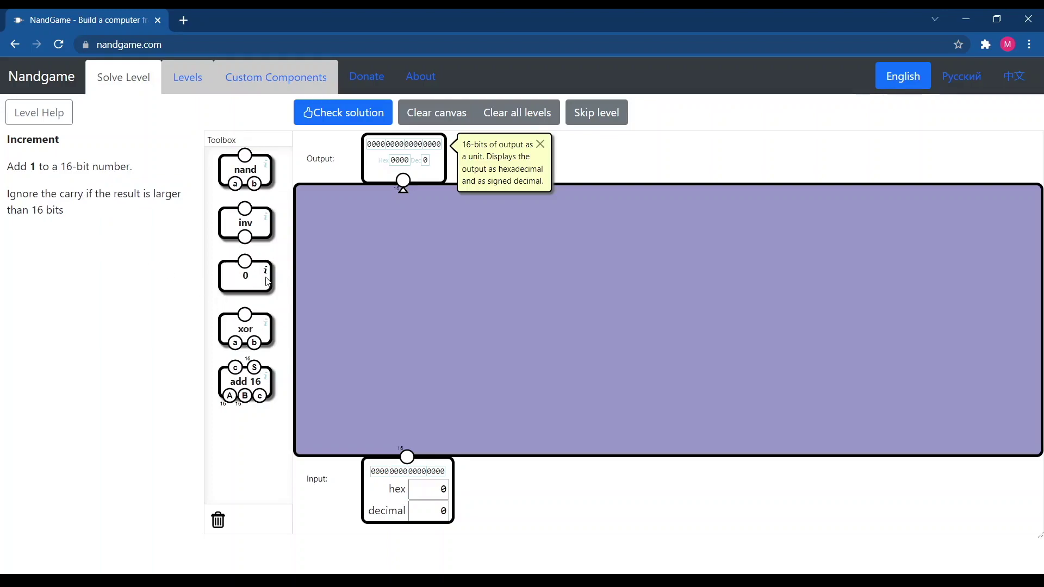
left_click_drag(250, 275, 377, 281)
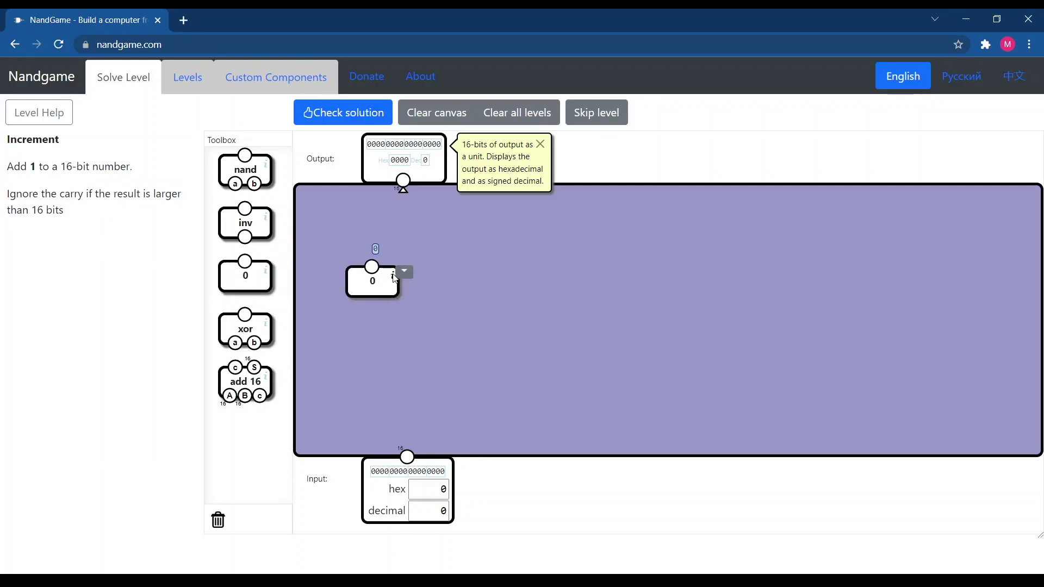
Replace the constant 0 and stack an inv gate directly above it.
left_click(406, 271)
left_click(419, 296)
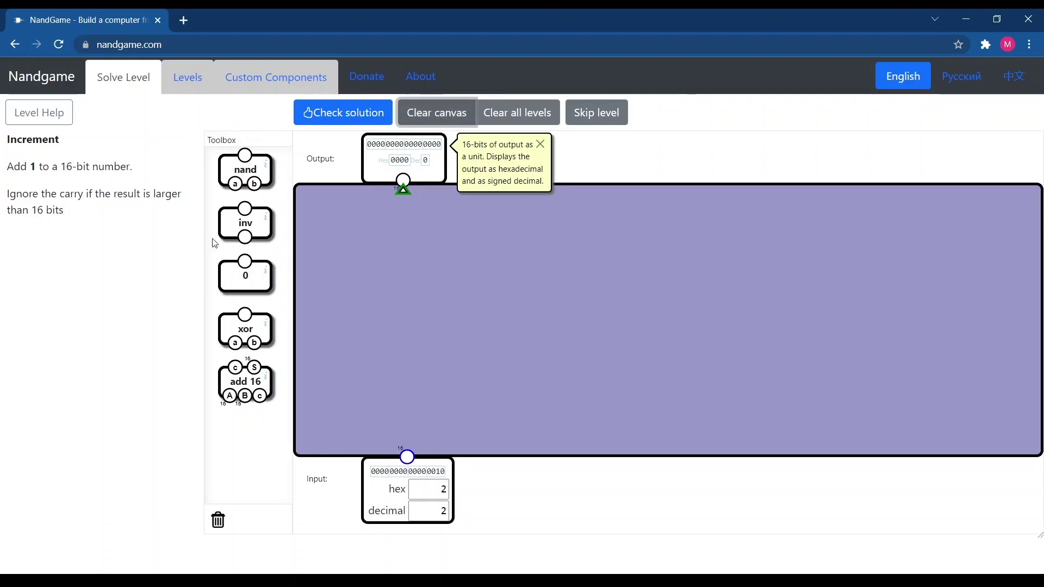
left_click_drag(254, 279, 525, 406)
left_click_drag(251, 223, 528, 351)
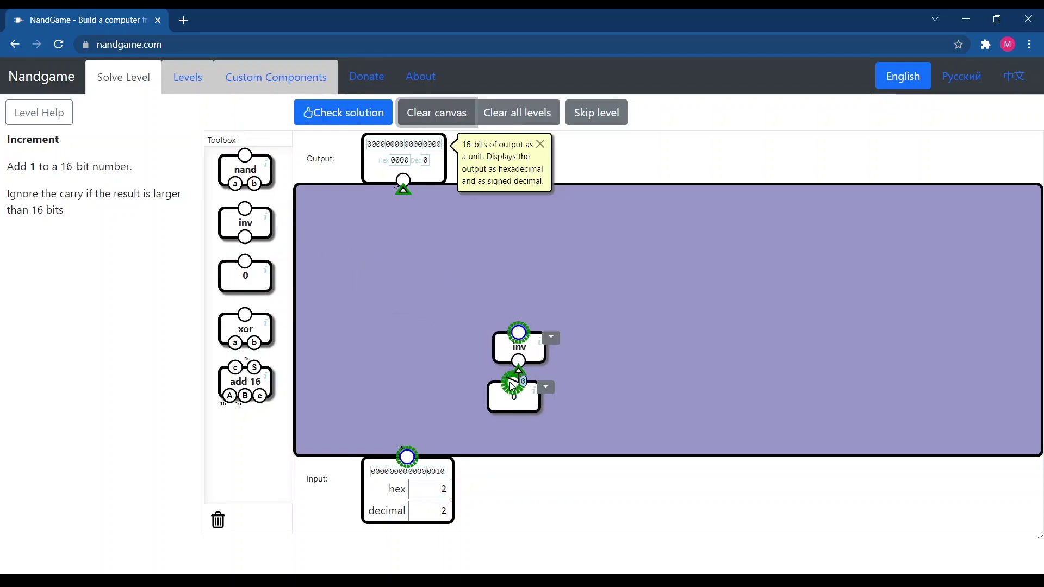
left_click_drag(530, 399, 528, 430)
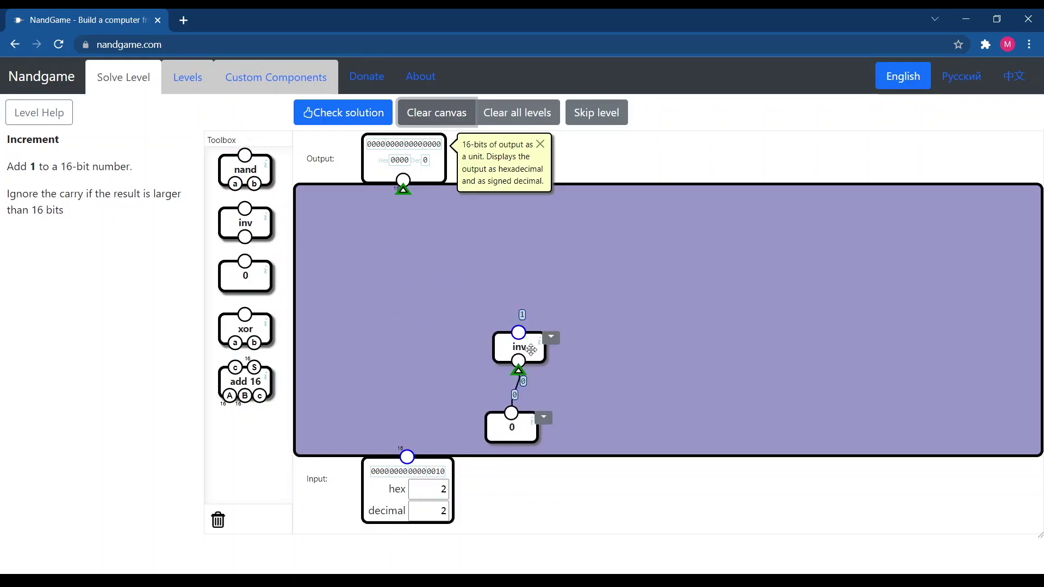
left_click_drag(531, 349, 524, 362)
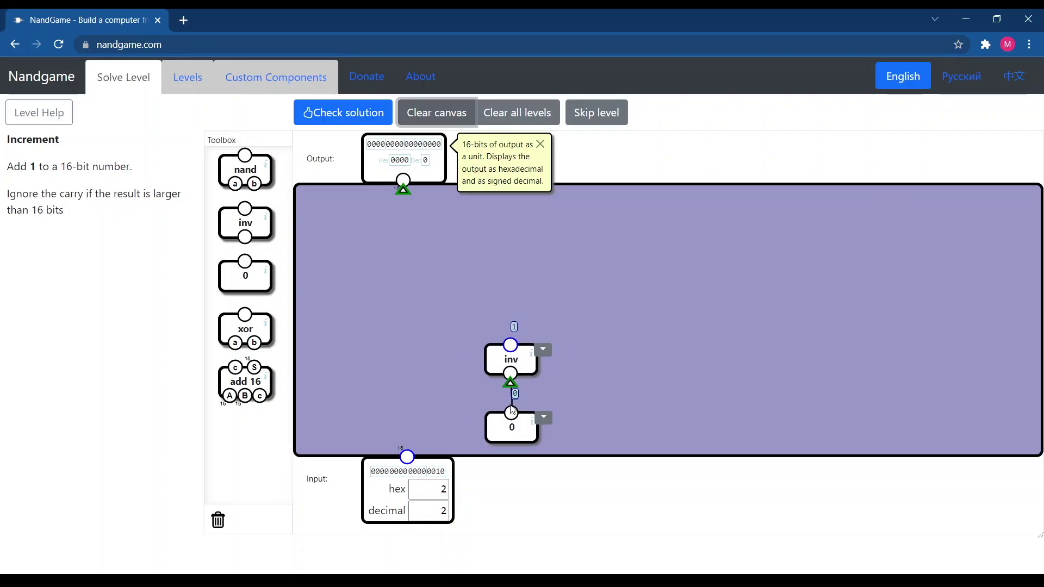
Wire an add 16 (Input→A, inv→B, S→Output), pass the check, and open Subtraction.
left_click_drag(245, 384, 431, 369)
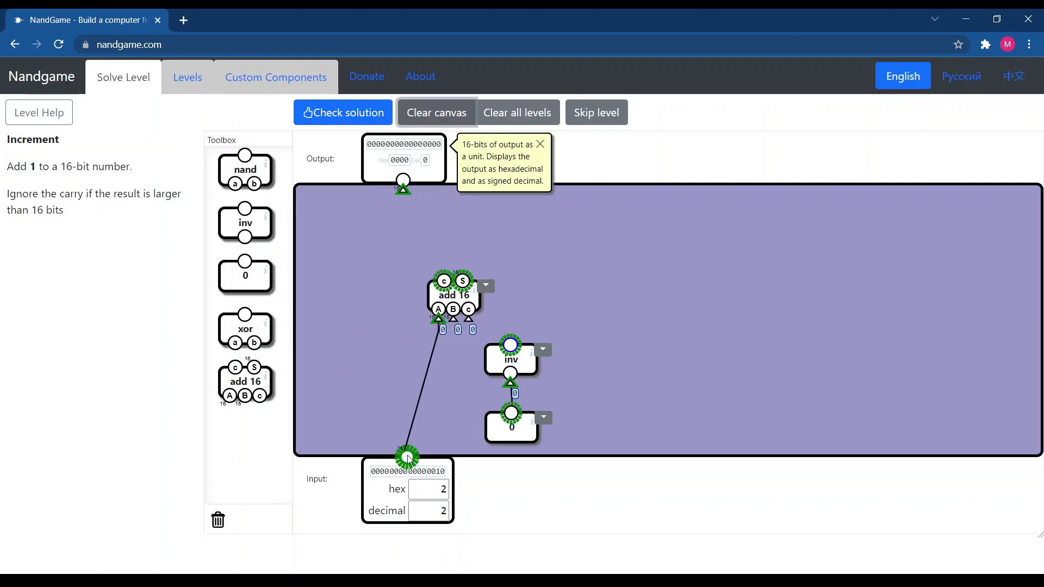
left_click_drag(409, 459, 409, 459)
left_click_drag(452, 321, 510, 346)
left_click_drag(468, 303, 459, 288)
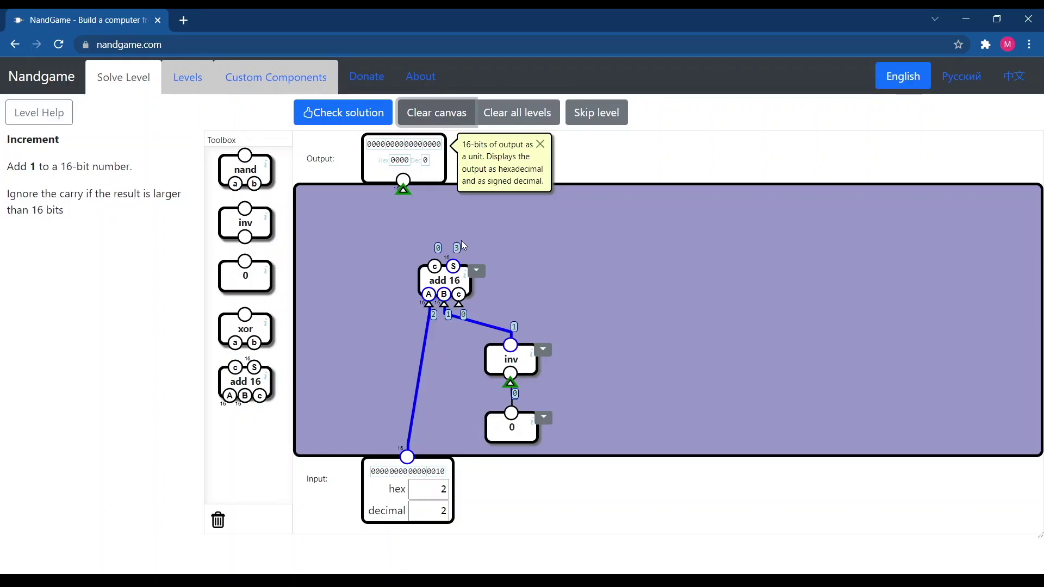
left_click_drag(420, 192, 417, 190)
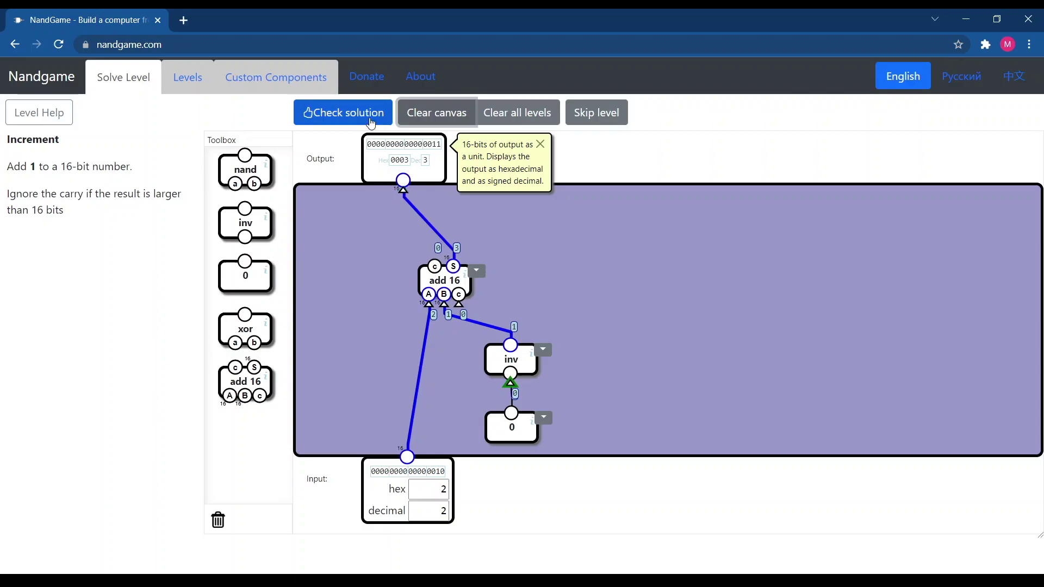
left_click(371, 116)
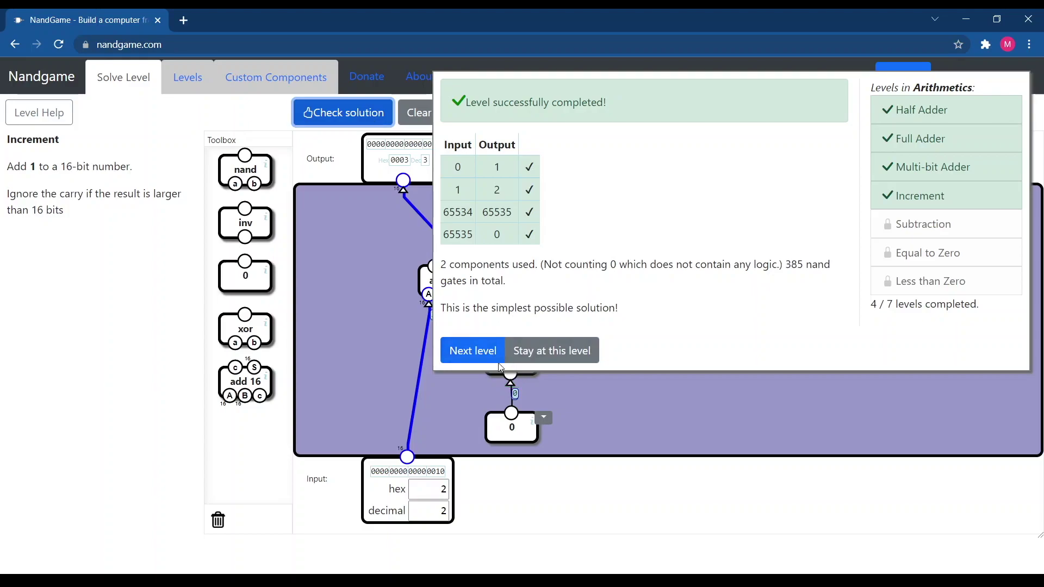
left_click(485, 351)
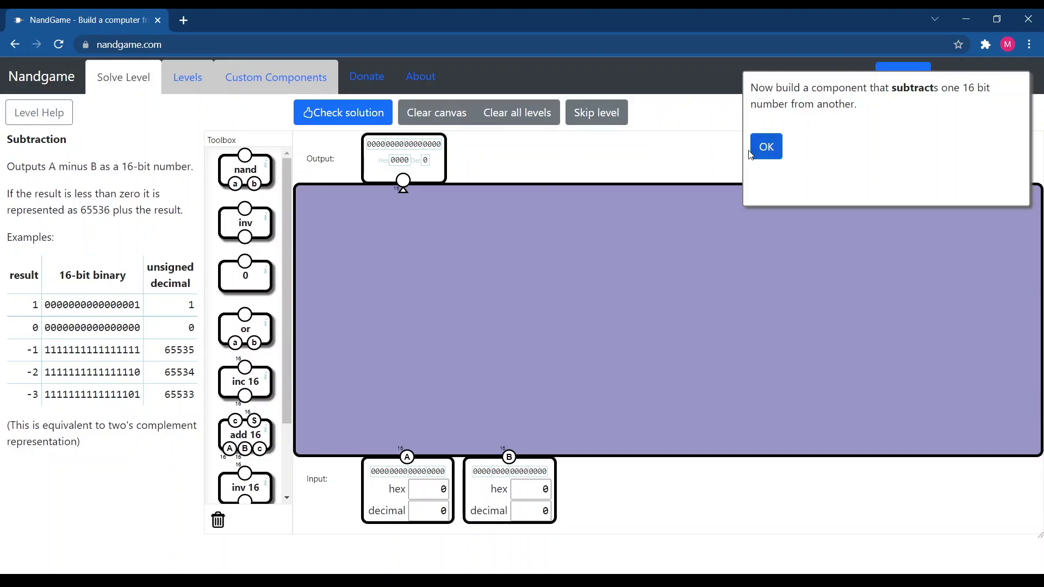
Dismiss the Subtraction instructions and position an inv 16 component lower-left on the canvas.
left_click(766, 147)
left_click_drag(7, 166, 191, 166)
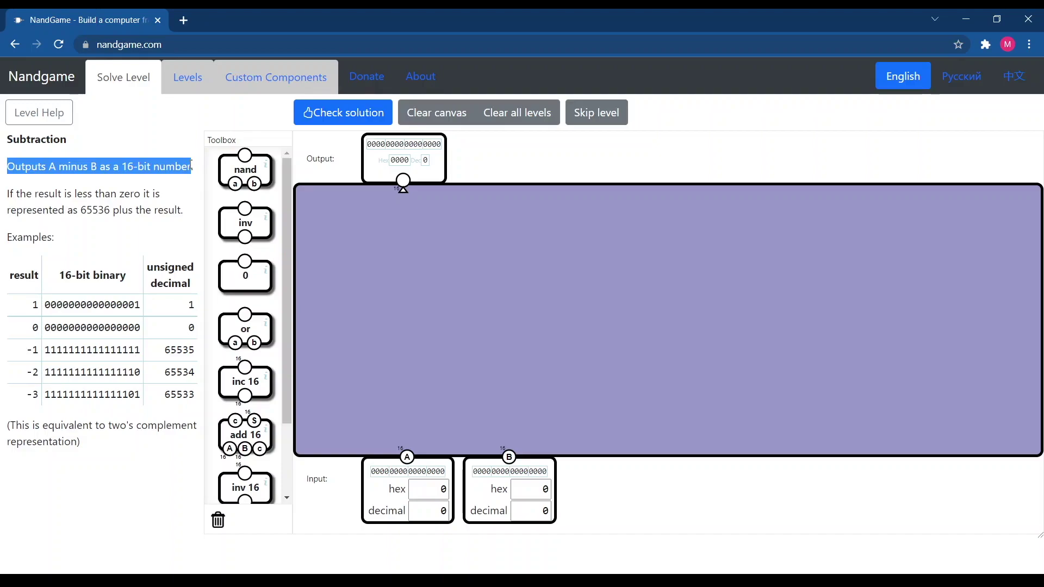
left_click_drag(245, 487, 456, 364)
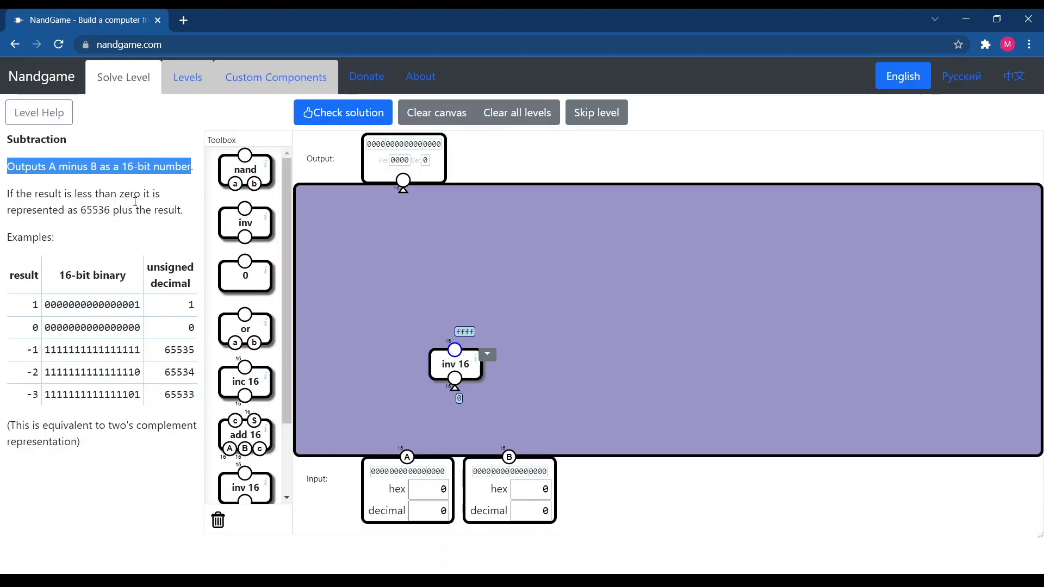
left_click(119, 207)
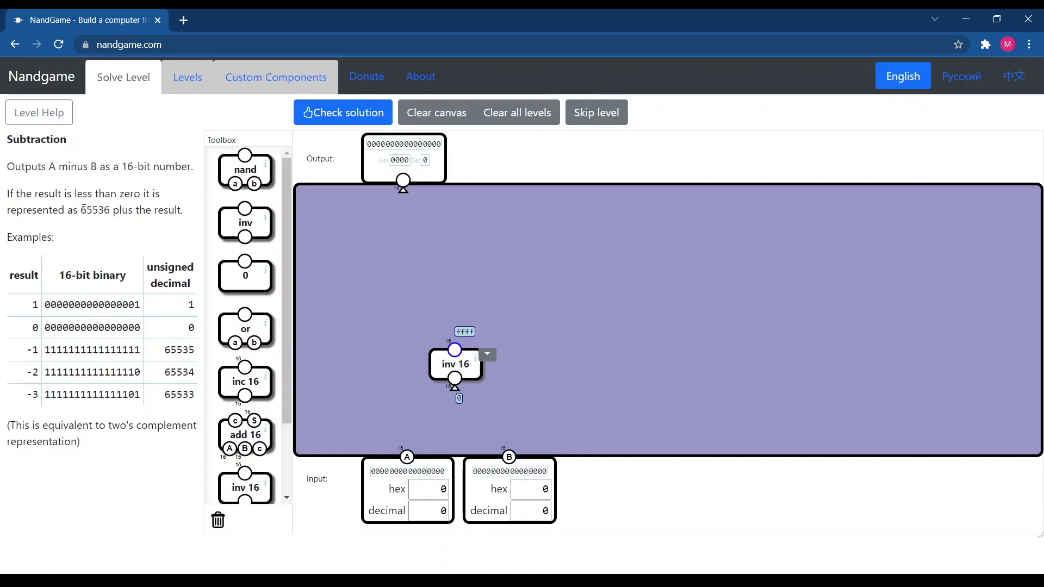
left_click_drag(80, 210, 113, 211)
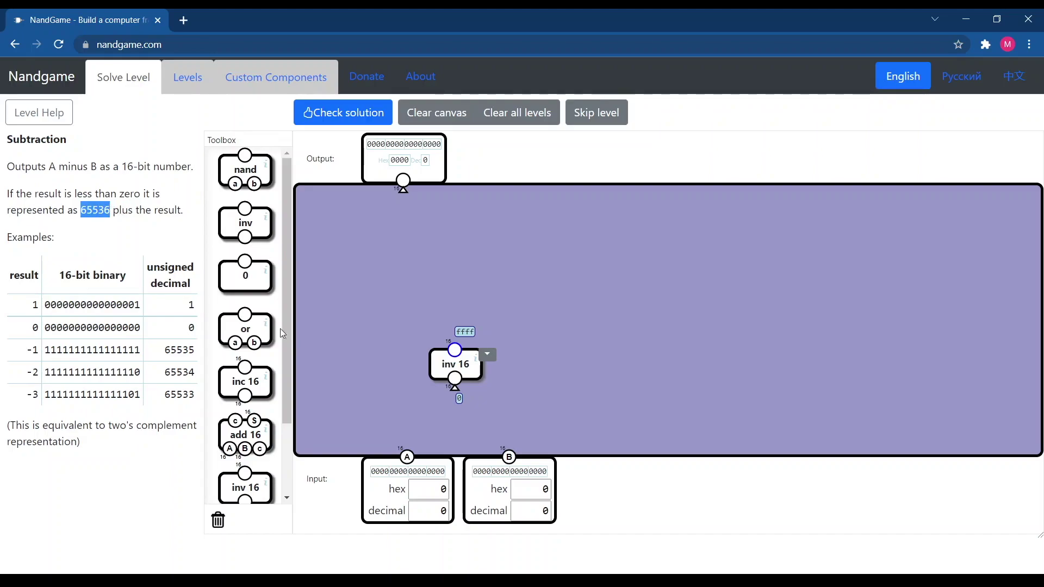
left_click_drag(449, 372, 494, 387)
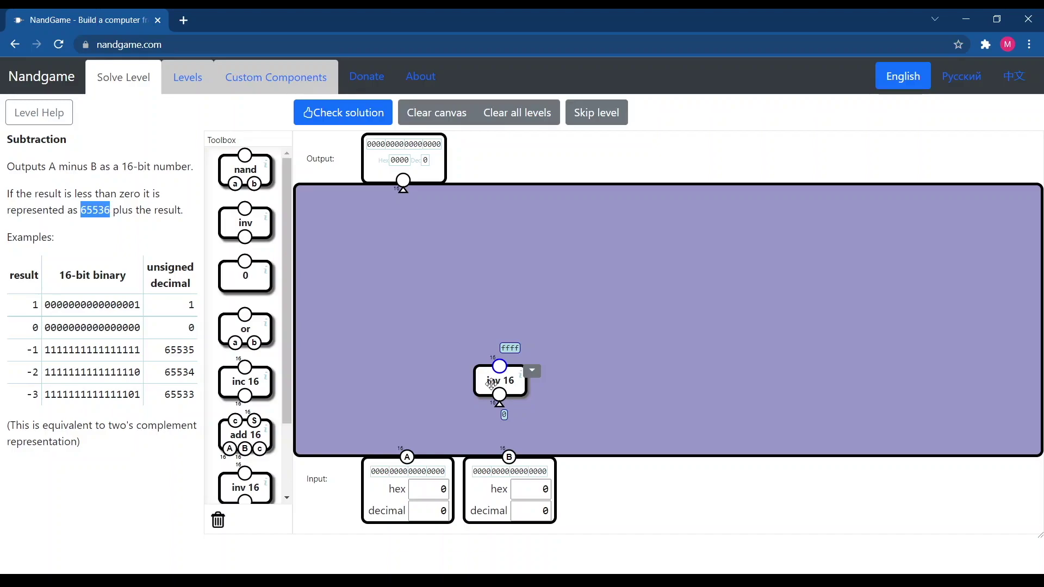
Wire A and inverted B into add 16, send S to Output, and check; it fails.
left_click_drag(500, 403, 509, 456)
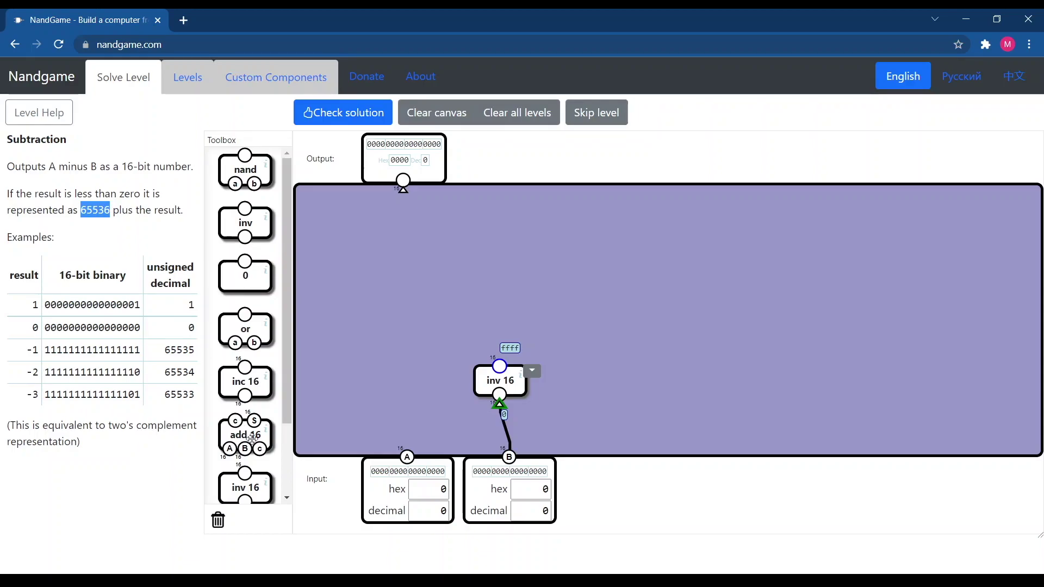
left_click_drag(245, 434, 430, 290)
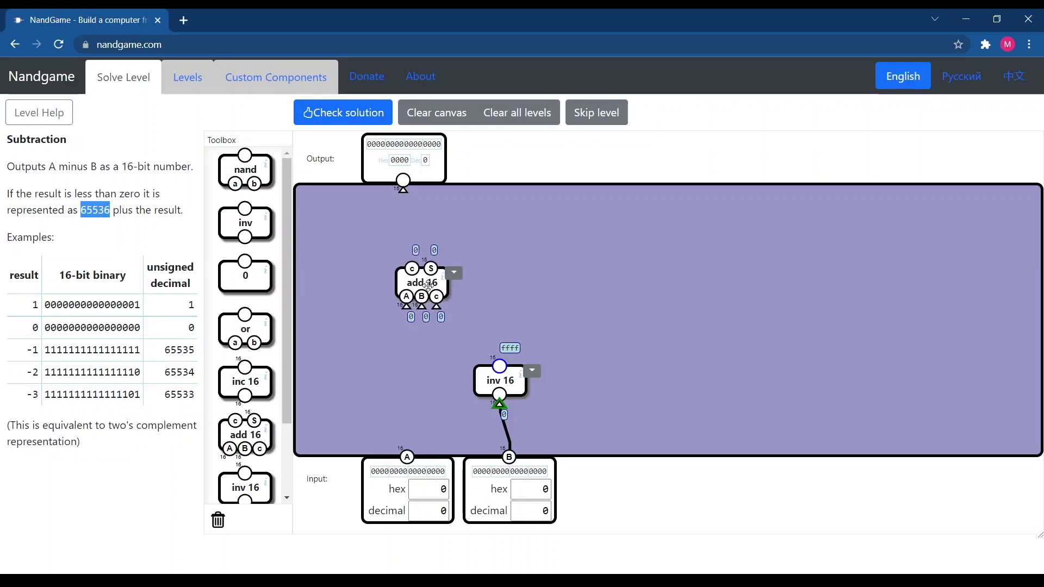
left_click_drag(406, 305, 407, 457)
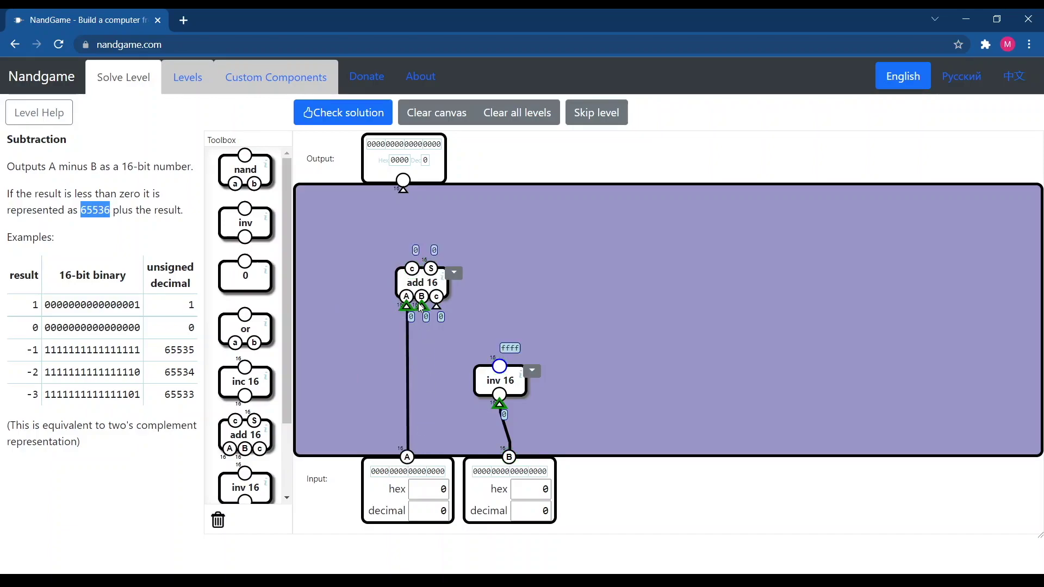
left_click_drag(422, 305, 499, 368)
left_click_drag(422, 282, 419, 277)
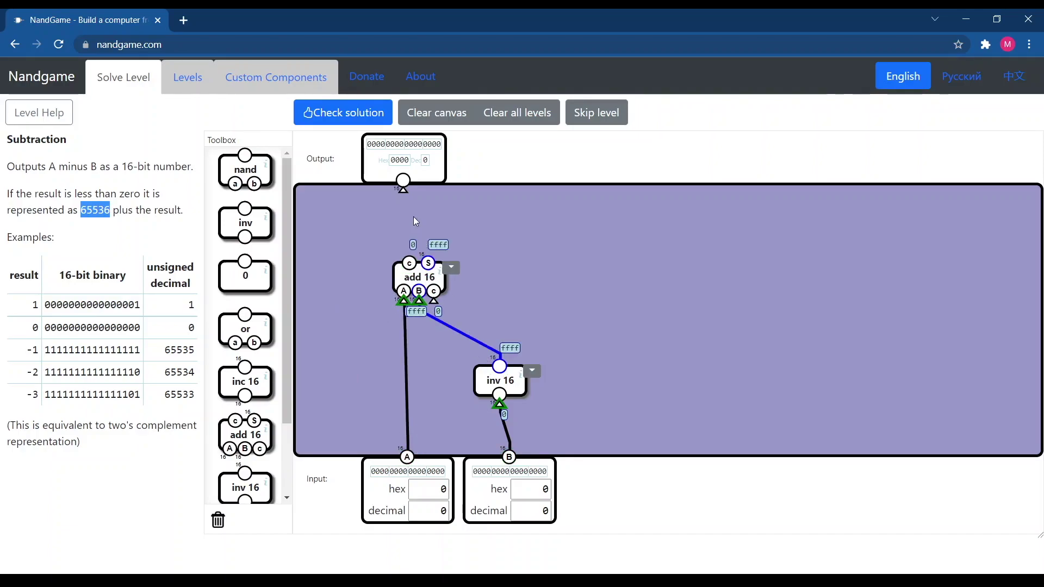
left_click_drag(403, 182, 429, 263)
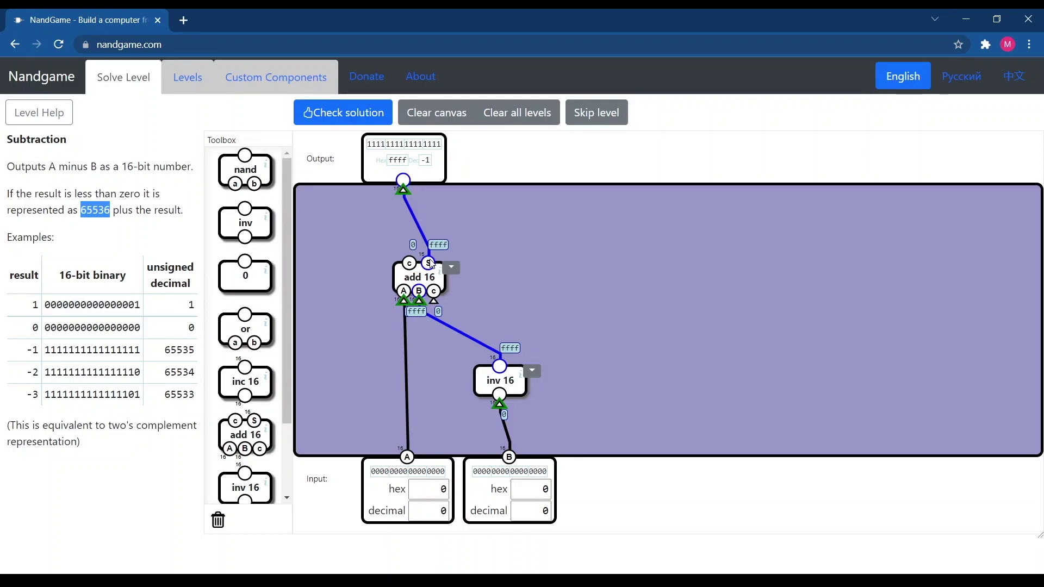
left_click(343, 112)
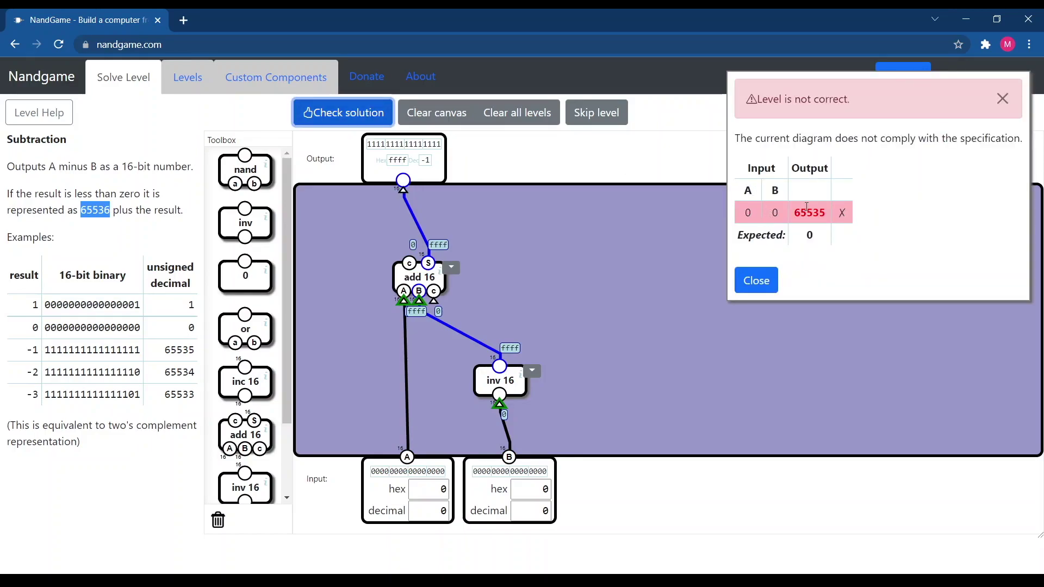
Insert an inc 16 between inv 16 and add 16's B input, then pass the Subtraction check.
left_click(756, 280)
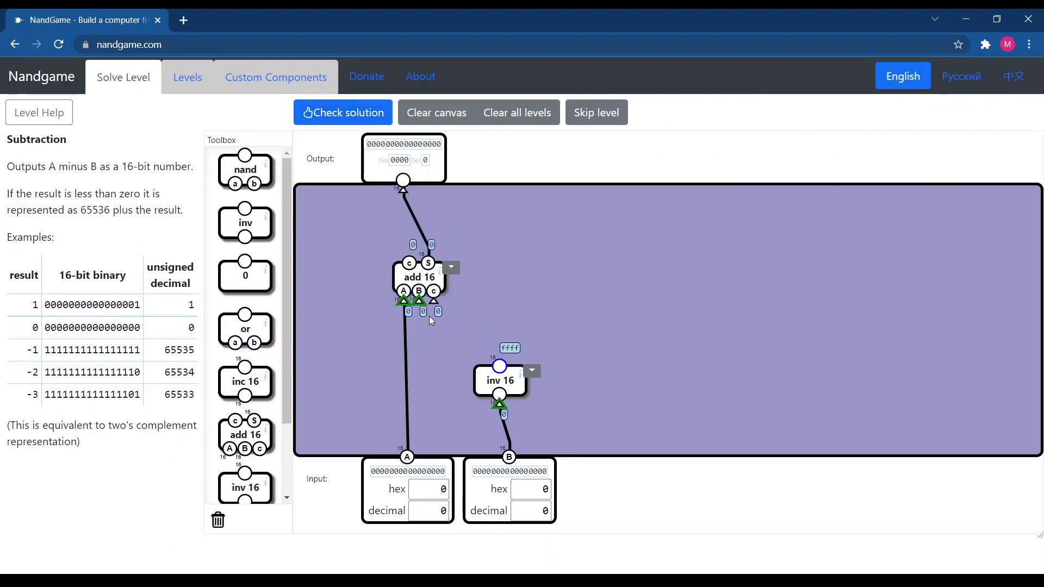
left_click_drag(249, 383, 499, 365)
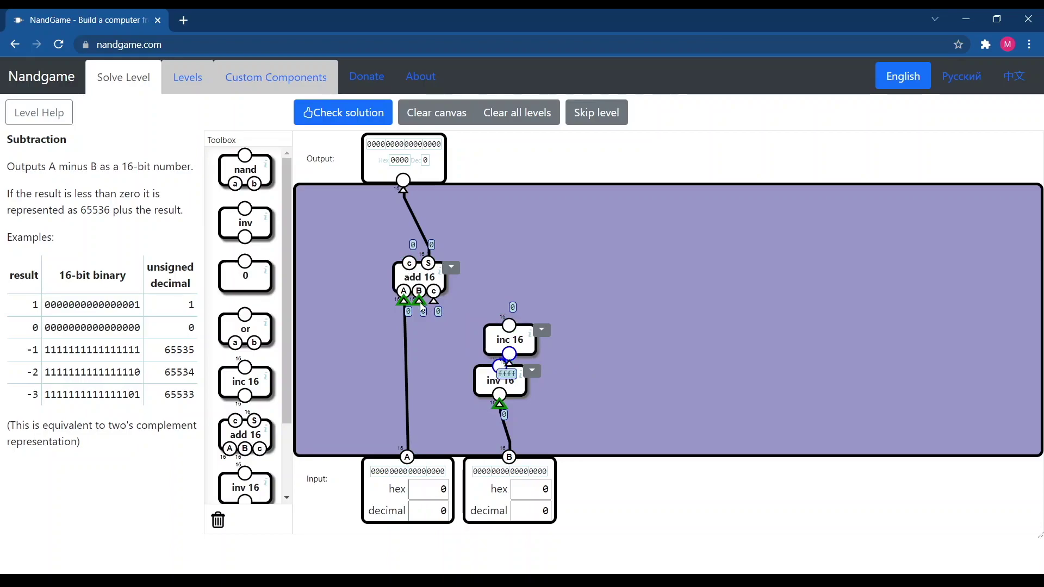
left_click_drag(419, 302, 513, 325)
left_click(371, 113)
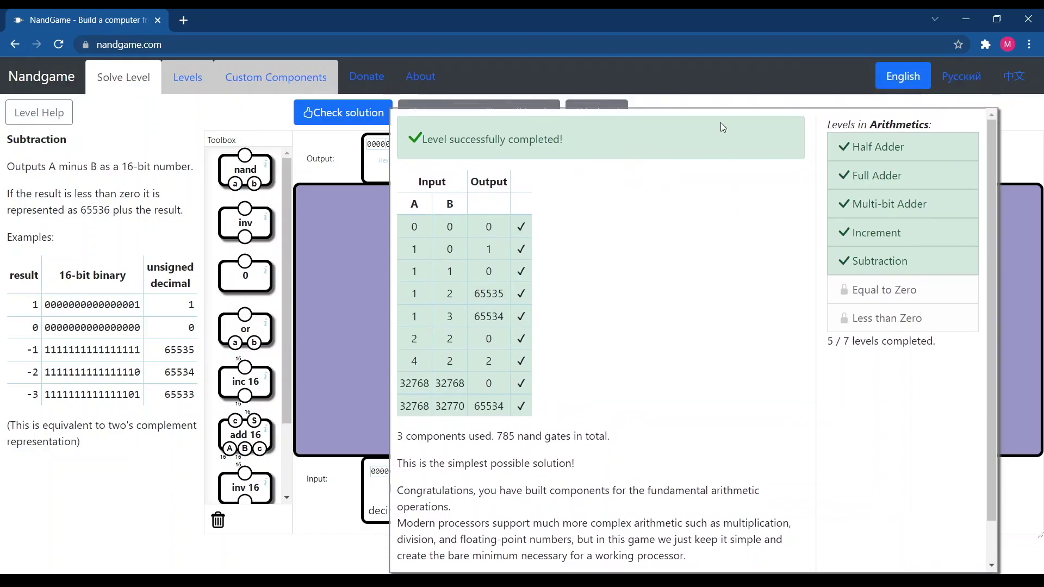
left_click_drag(719, 127, 990, 108)
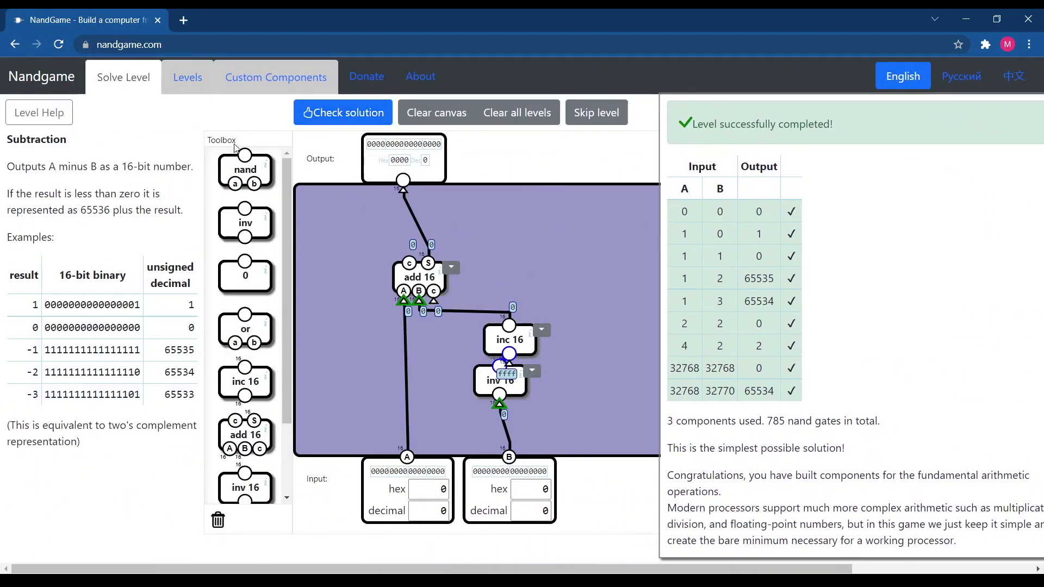
Reopen the Subtraction level from the levels overview and check its solution again.
left_click(187, 76)
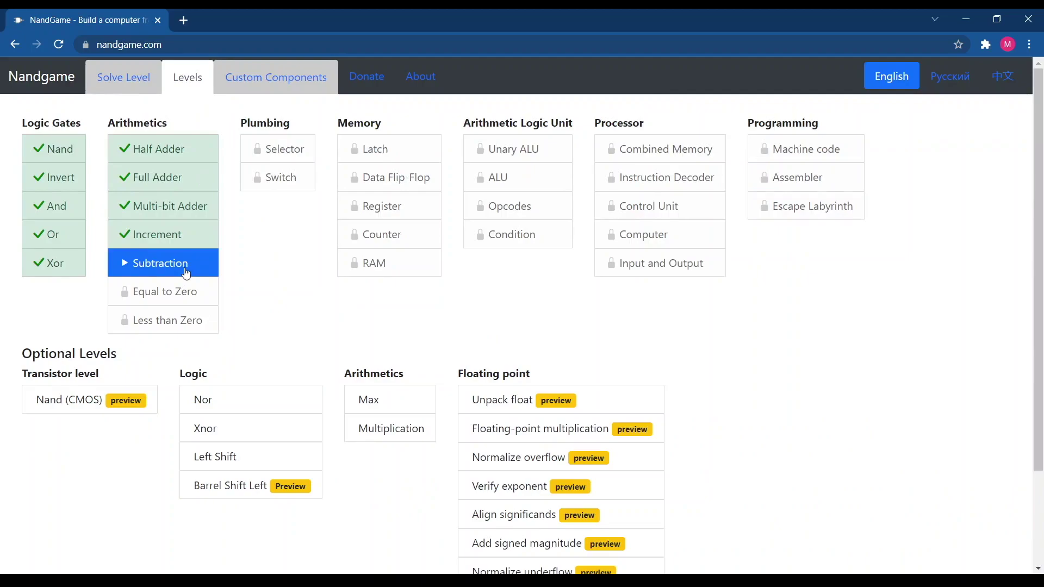
left_click(182, 267)
left_click(383, 110)
scroll(543, 326, "down", 2)
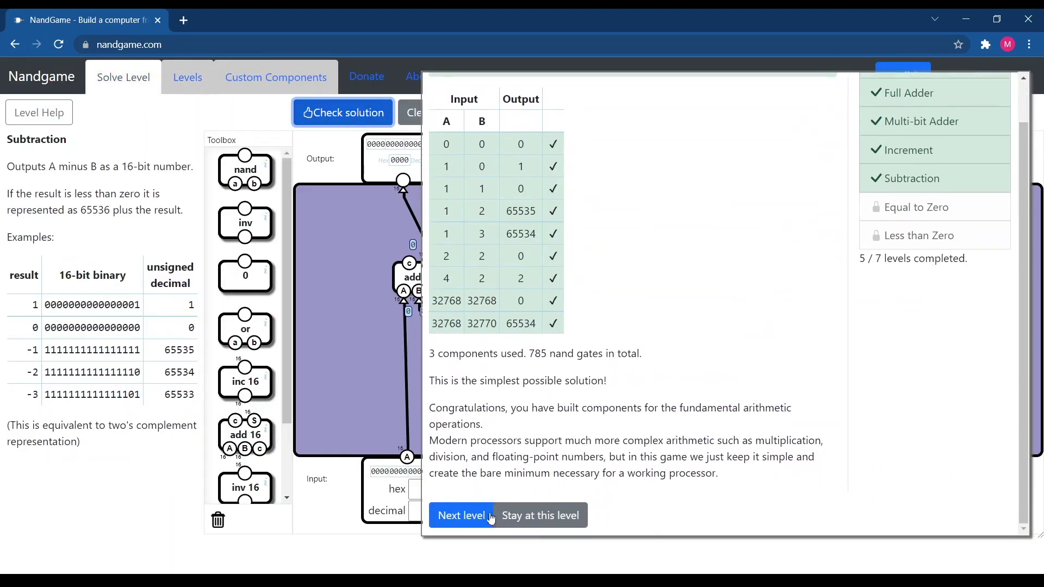
Advance to the Equal to Zero level and dismiss its introduction.
left_click(459, 514)
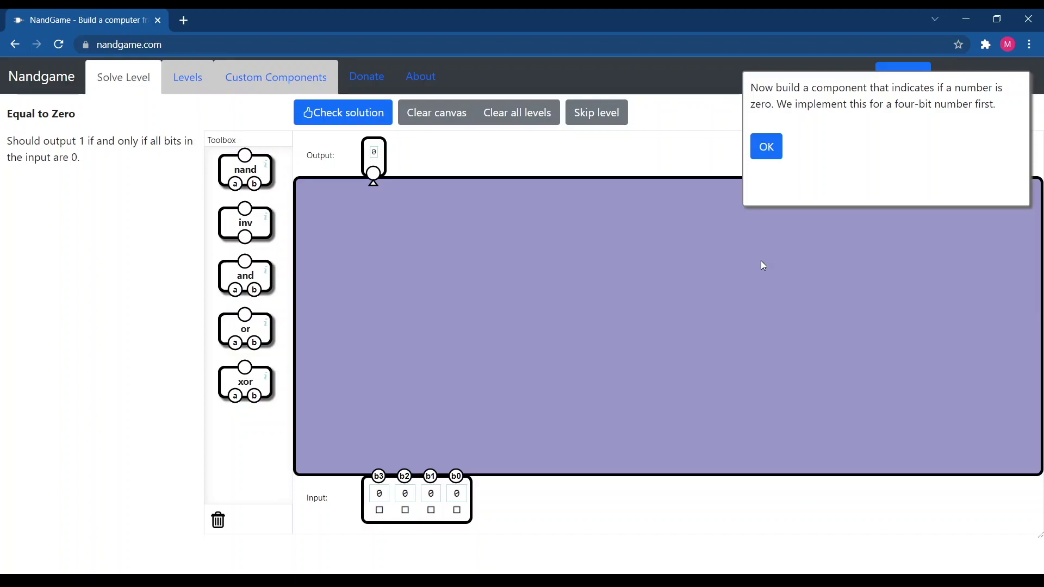
left_click(766, 147)
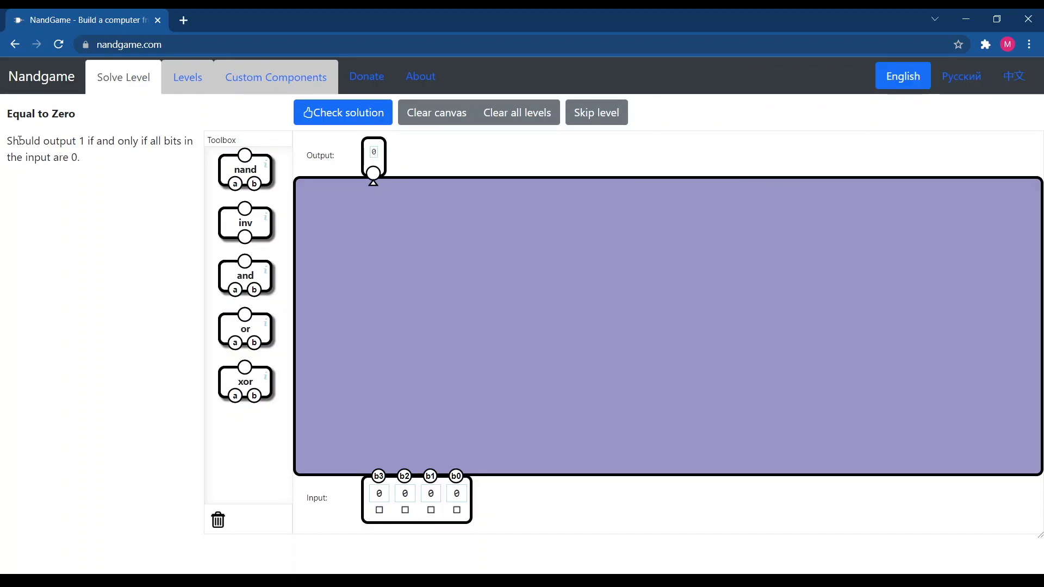
left_click_drag(21, 140, 92, 137)
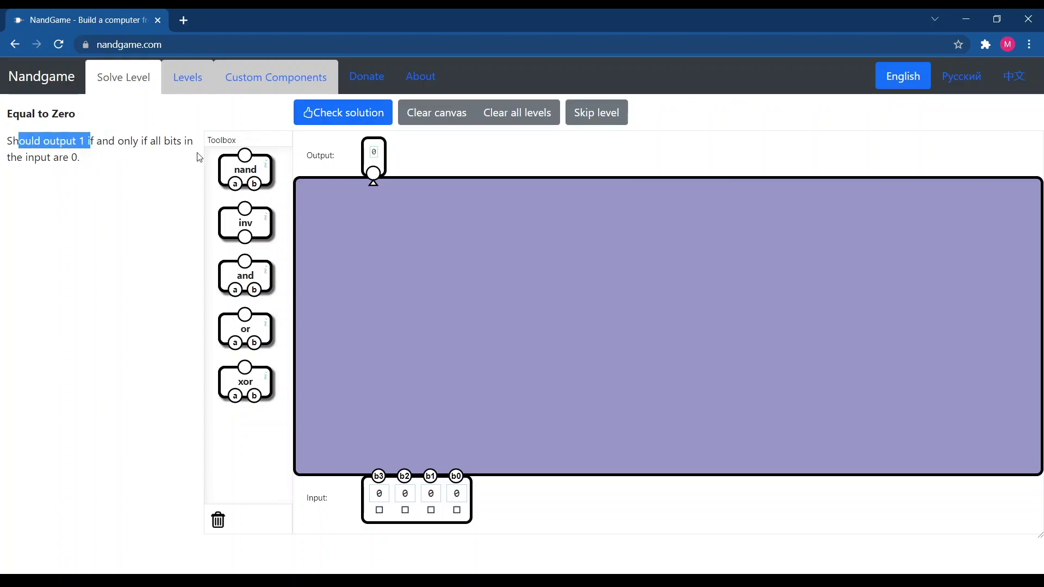
left_click(90, 142)
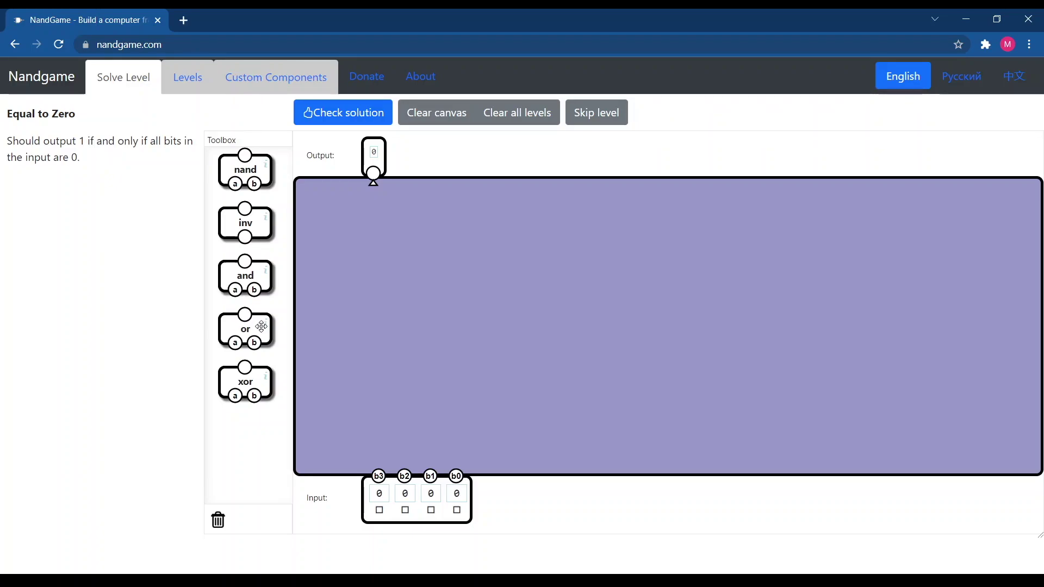
Combine b0–b3 through three OR gates and connect the final OR to the output.
left_click_drag(261, 326, 457, 477)
left_click_drag(428, 417, 437, 482)
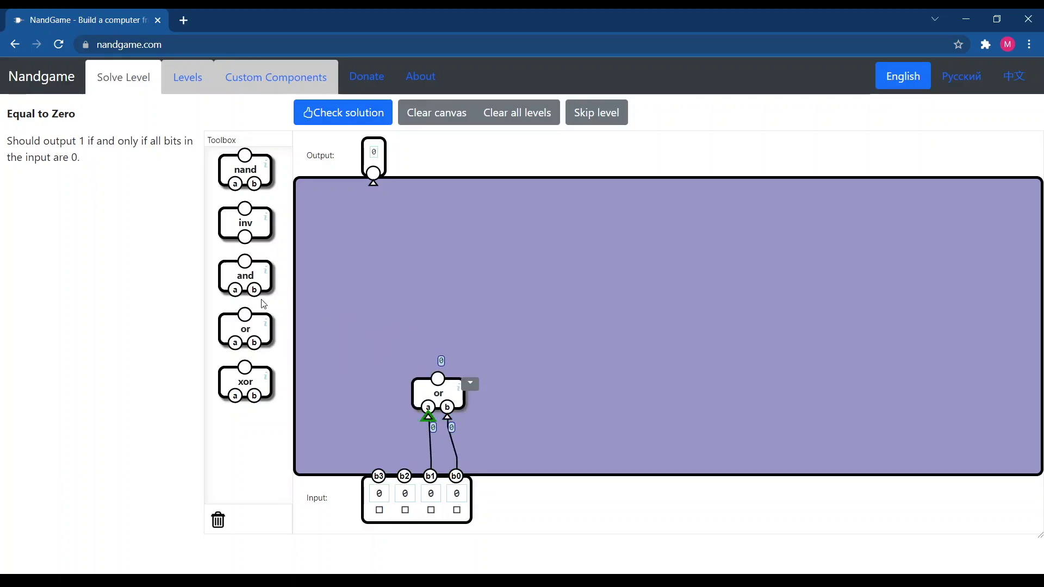
left_click_drag(245, 326, 382, 395)
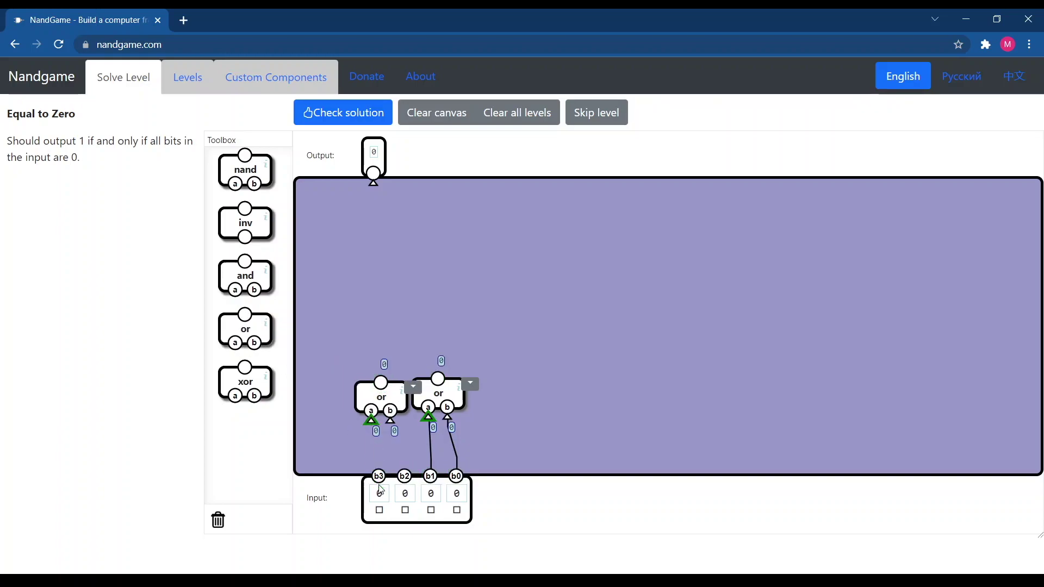
left_click_drag(379, 477, 390, 420)
left_click_drag(245, 329, 383, 393)
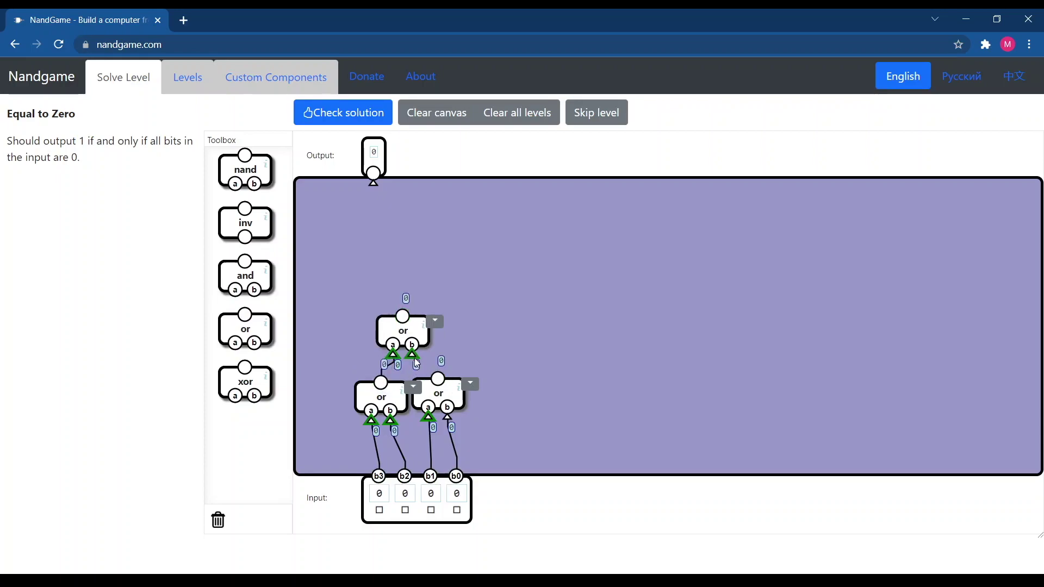
left_click_drag(416, 362, 446, 387)
left_click_drag(374, 184, 402, 316)
After the failed check, drive the output through an inverter and recheck successfully.
left_click(342, 113)
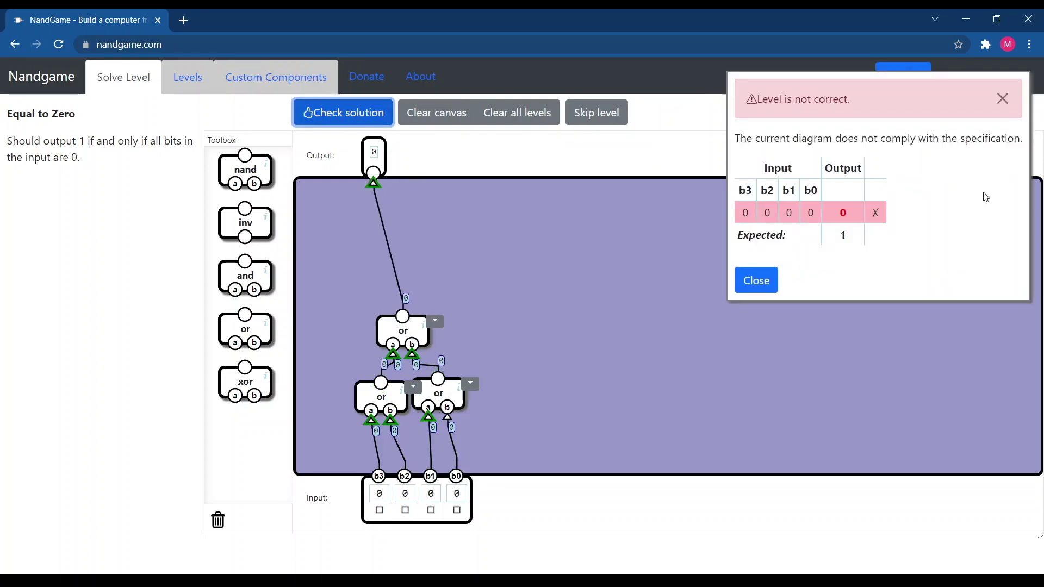
left_click(750, 280)
left_click_drag(373, 183, 419, 284)
left_click_drag(373, 184, 402, 258)
left_click(348, 118)
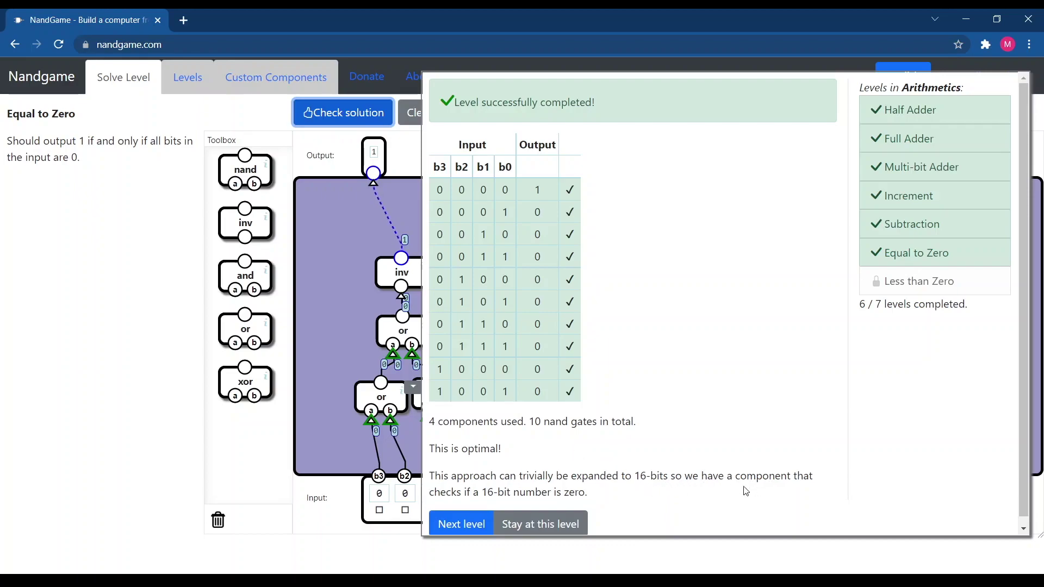
Open Less than Zero, dismiss its intro, and drop a 16-bit splitter onto the canvas.
left_click(461, 524)
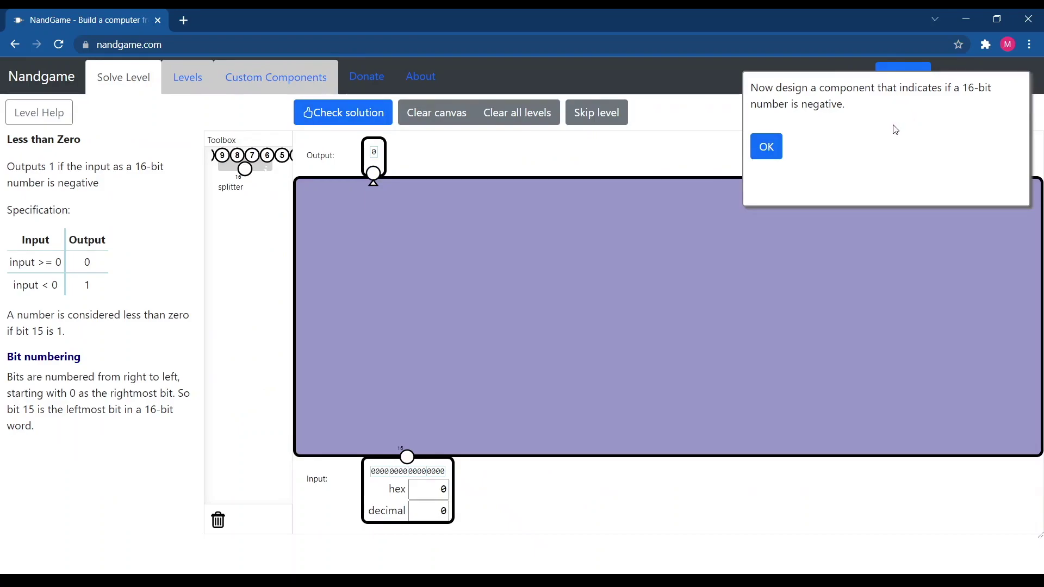
left_click(764, 150)
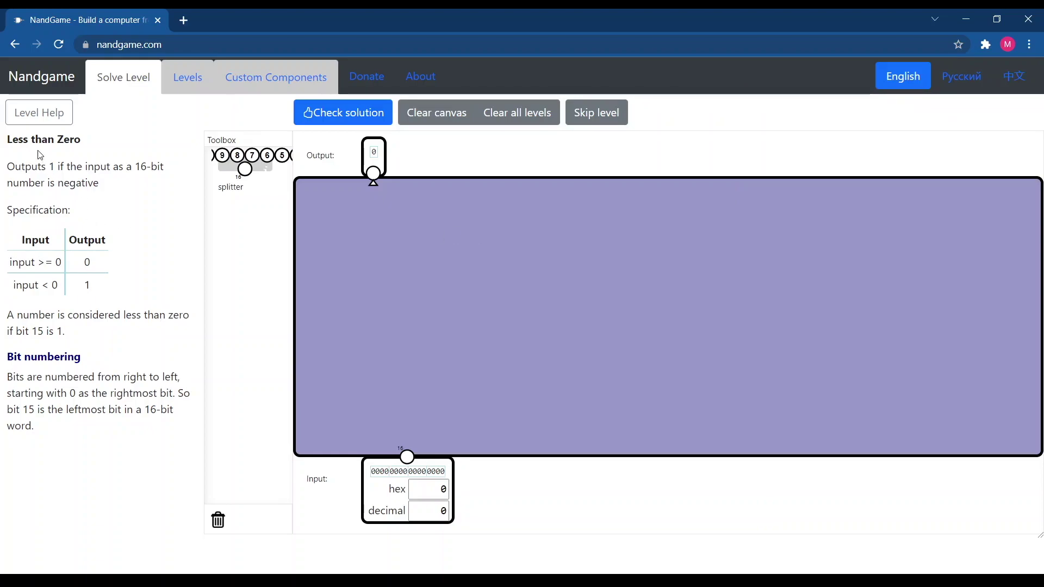
left_click_drag(49, 166, 66, 166)
left_click_drag(31, 332, 34, 334)
left_click_drag(248, 173, 381, 339)
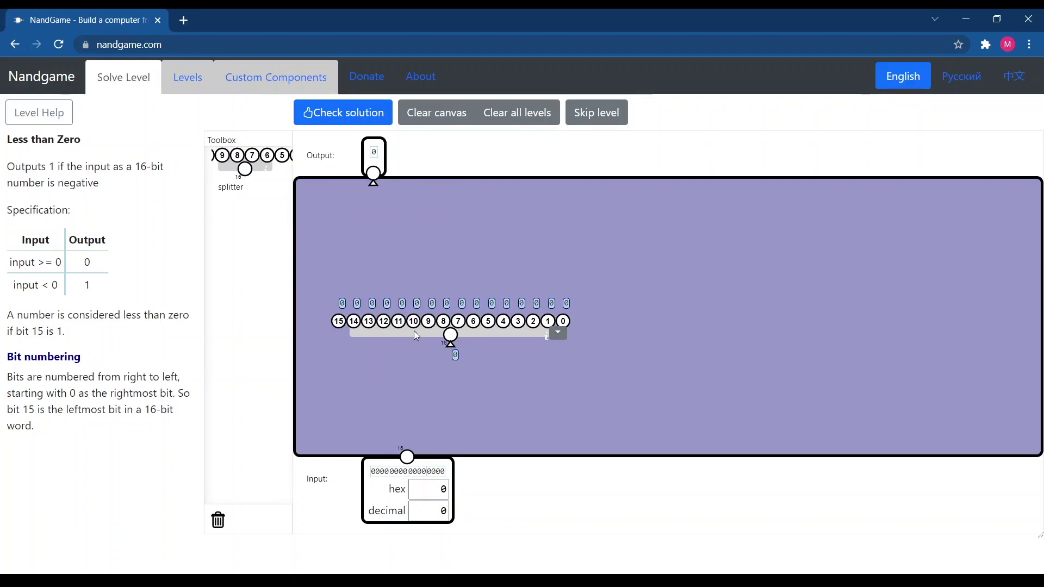
Feed the 16-bit input into the splitter, route bit 15 to Output, and pass the check.
left_click_drag(413, 330, 406, 351)
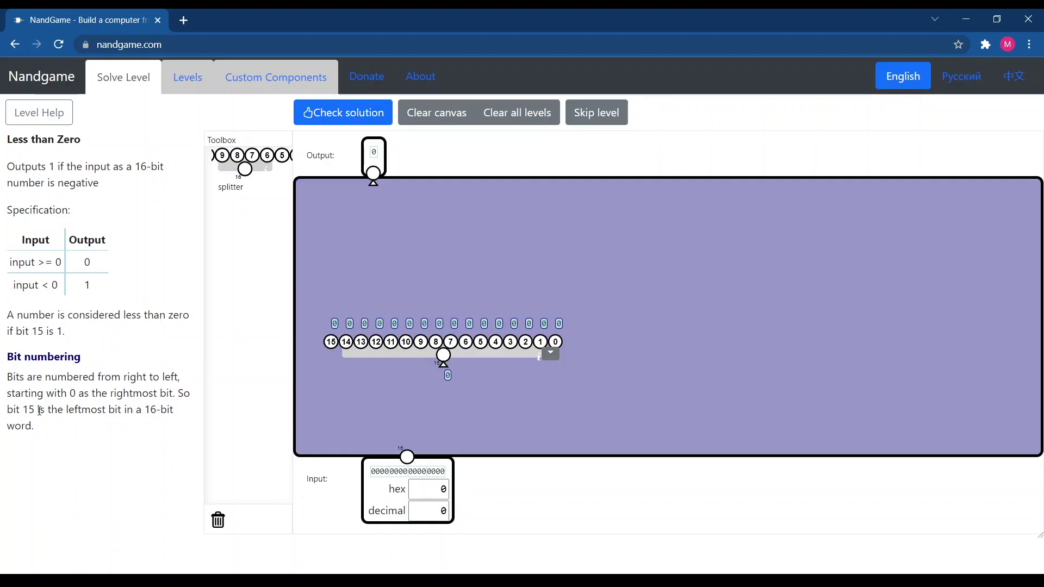
left_click_drag(417, 362, 408, 457)
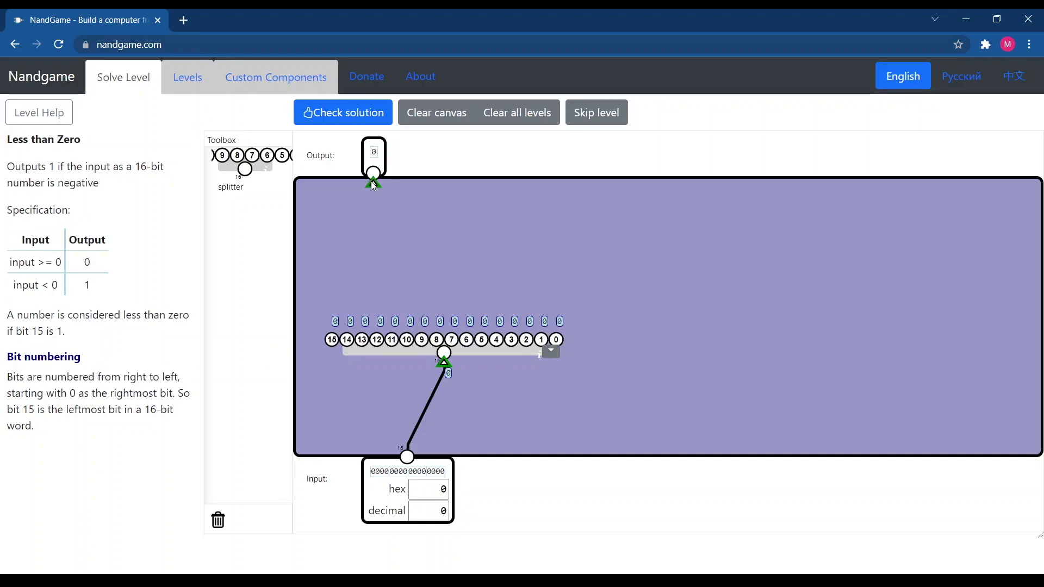
left_click_drag(374, 185, 332, 351)
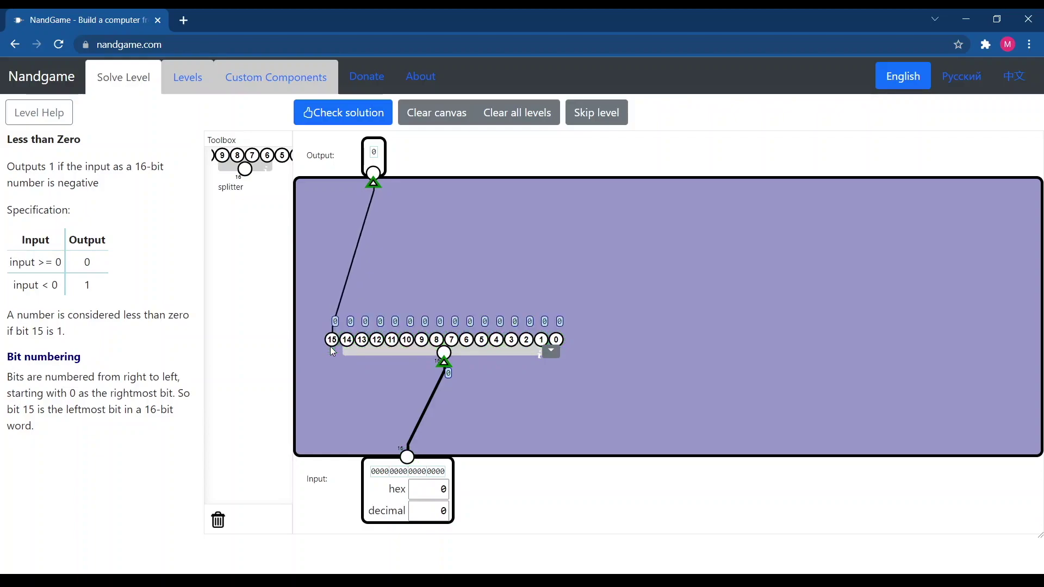
left_click(373, 113)
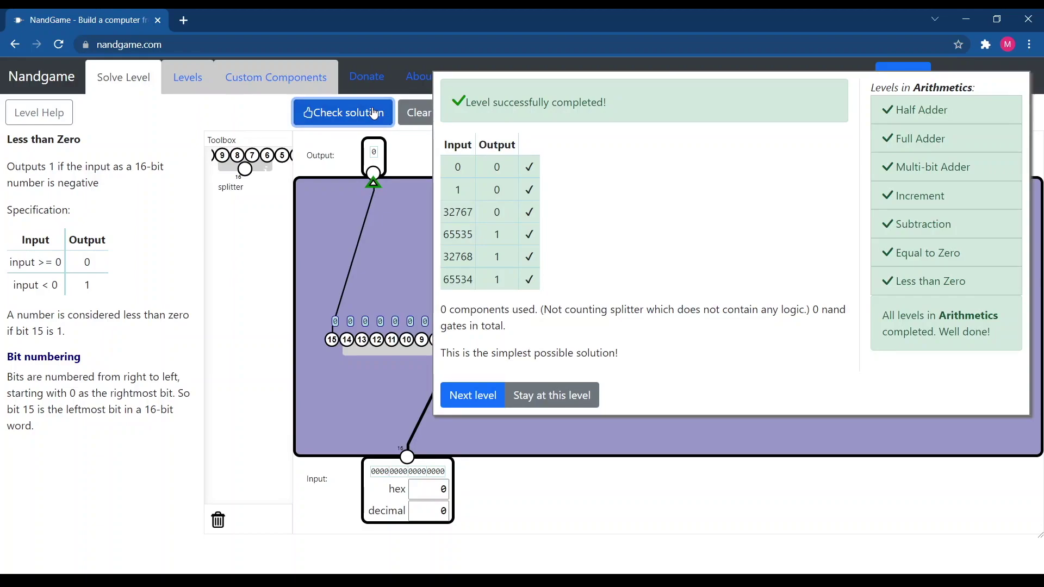
Open the levels overview showing every Arithmetics level completed.
left_click(472, 395)
left_click_drag(291, 123, 246, 123)
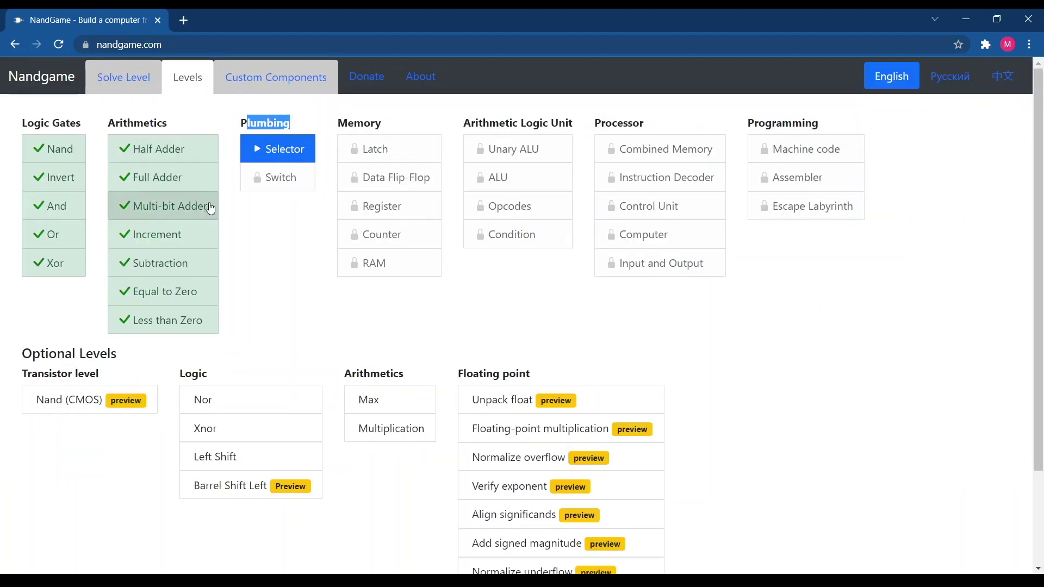
left_click(275, 231)
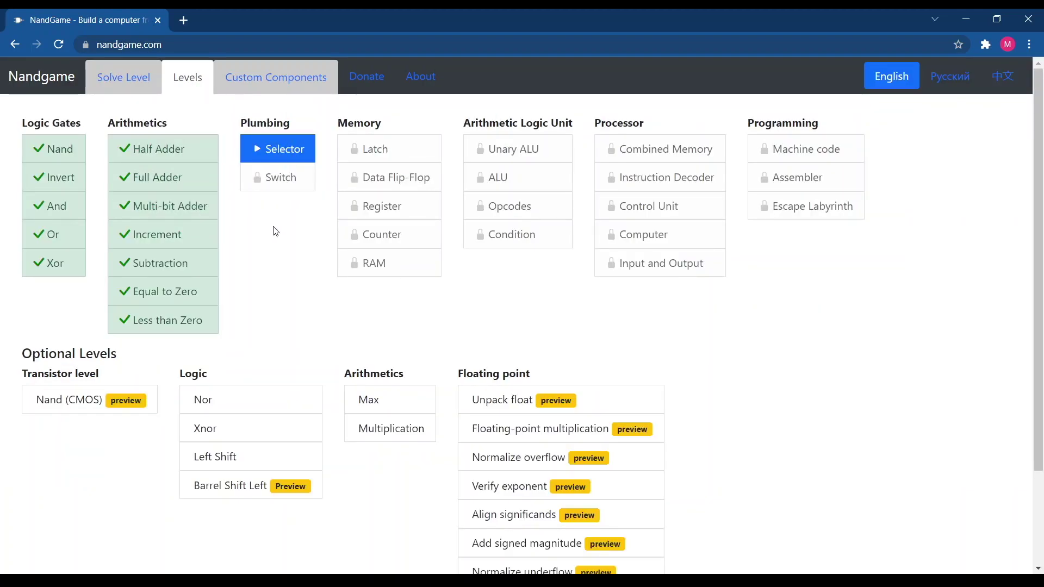